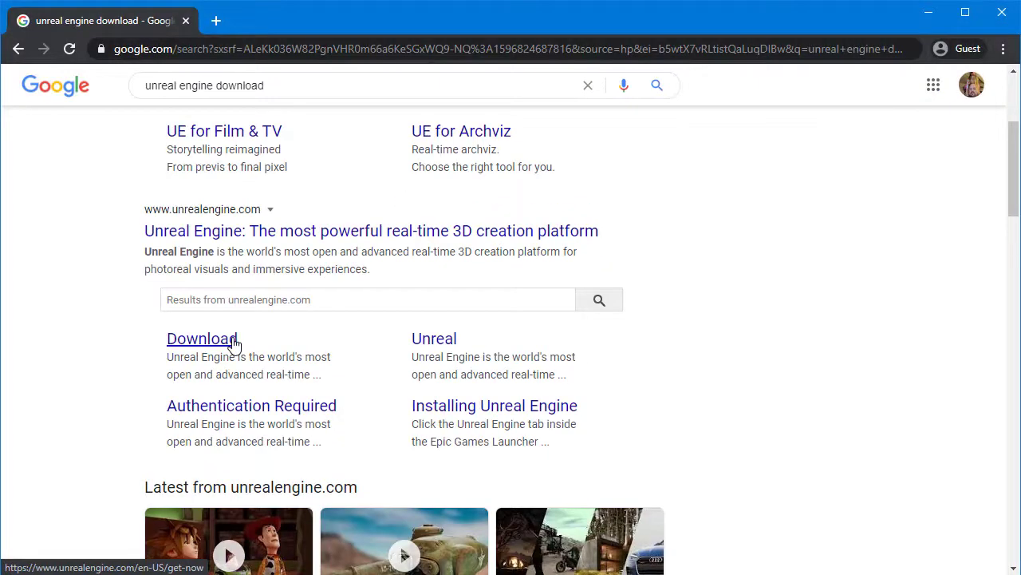
Open the Unreal Engine download page from the search results.
click(234, 343)
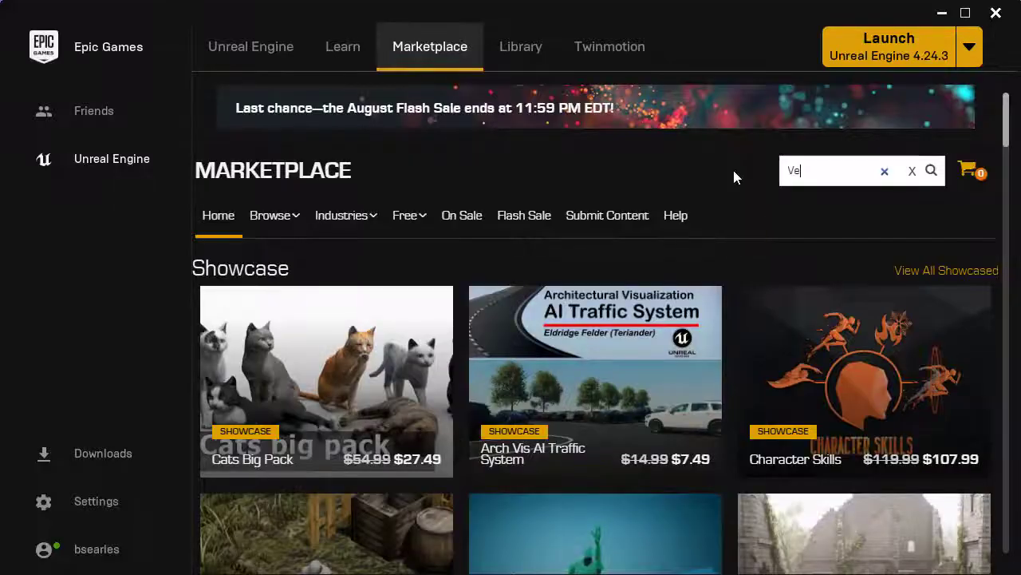
Find VehicleSim Dynamics in the Marketplace, install the plugin to engine 4.25, and open the Library.
text(hicleSim Dy)
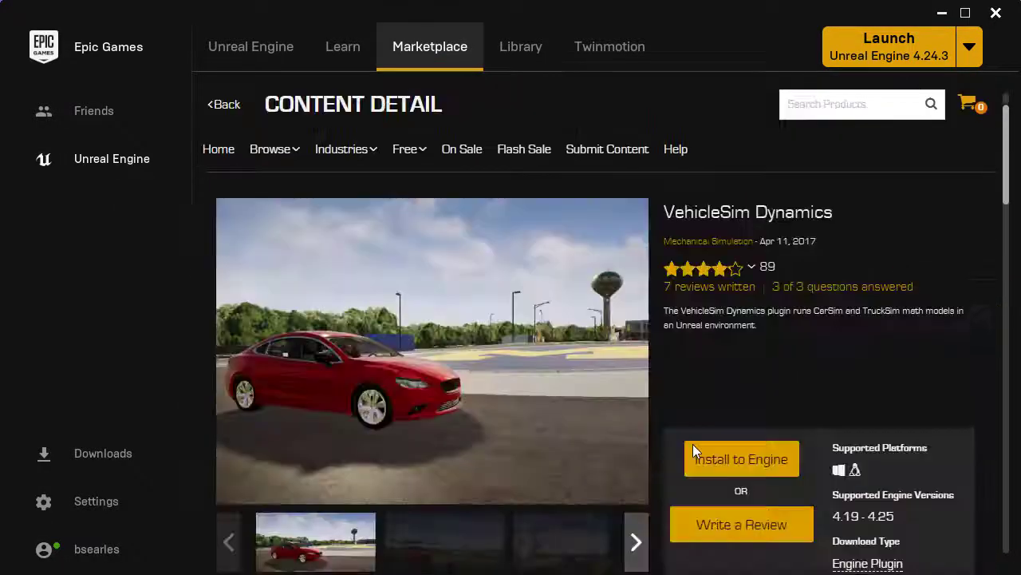
click(698, 459)
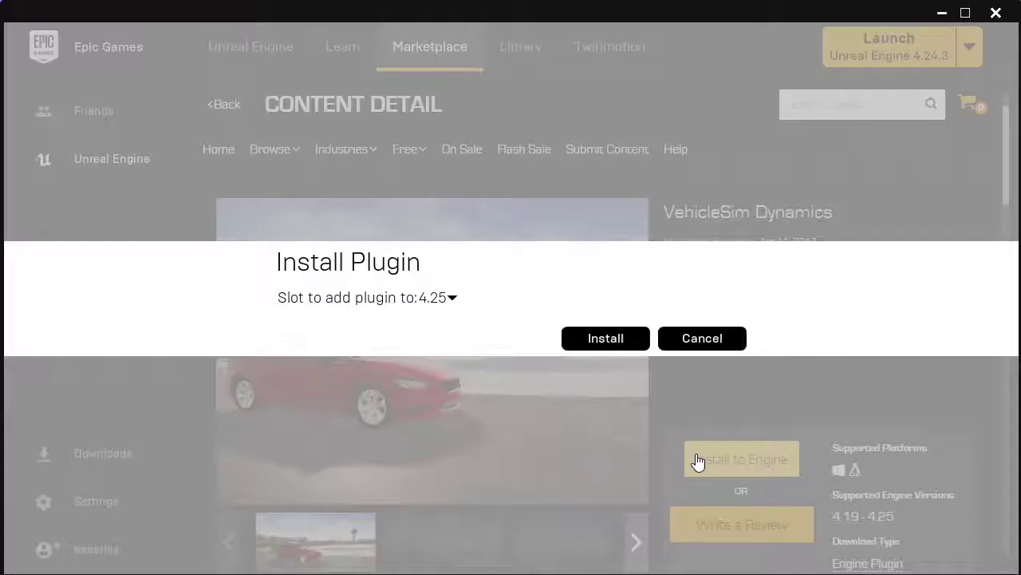
click(563, 339)
click(532, 49)
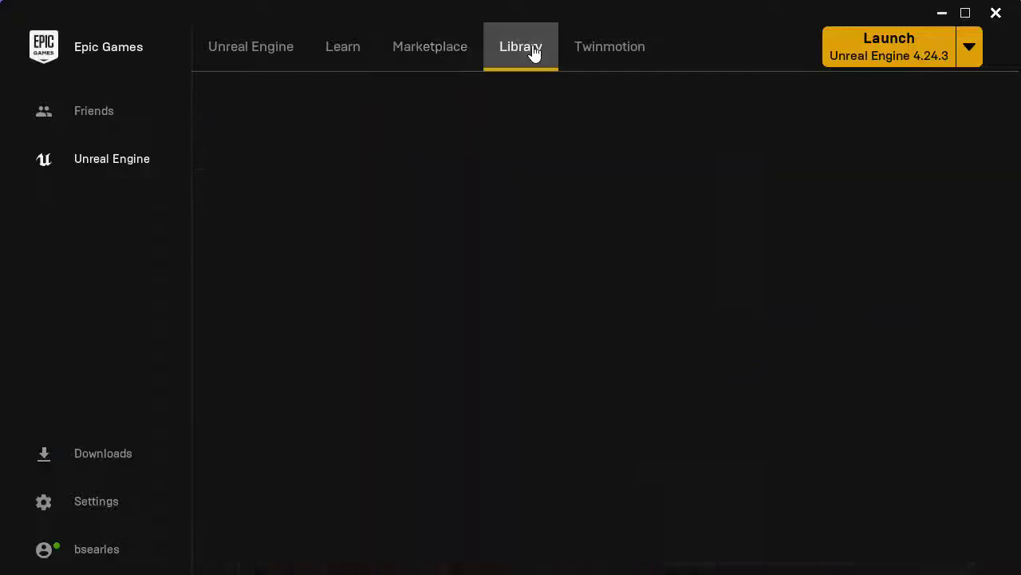
click(688, 457)
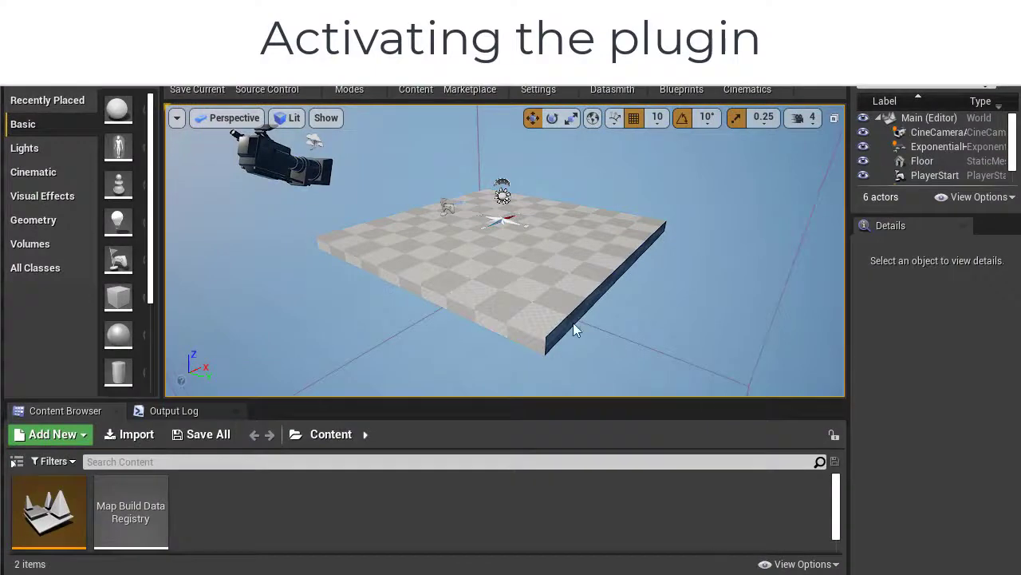
Enable the installed VehicleSim Dynamics plugin for the project and restart the editor to apply it.
click(51, 40)
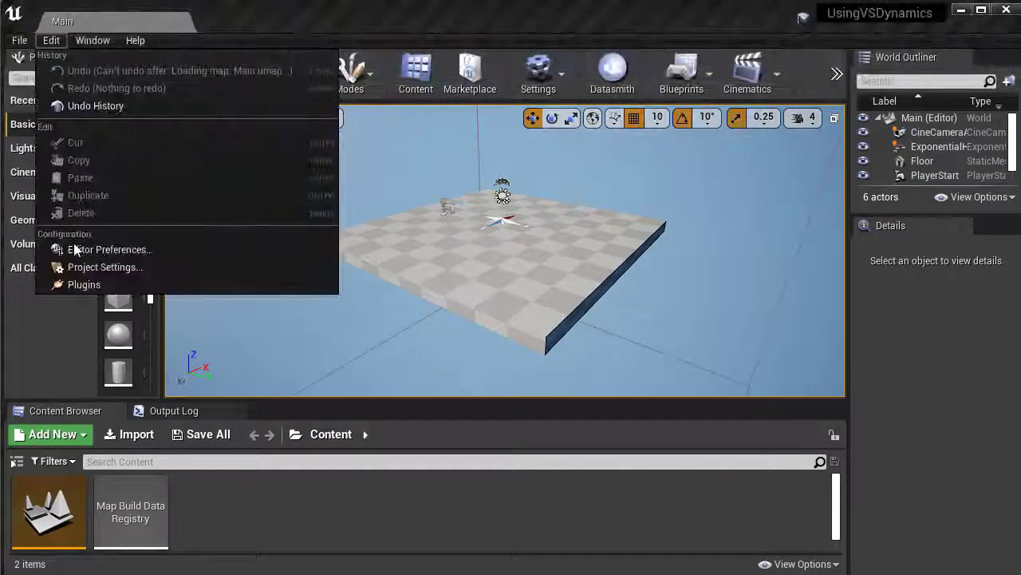
click(74, 286)
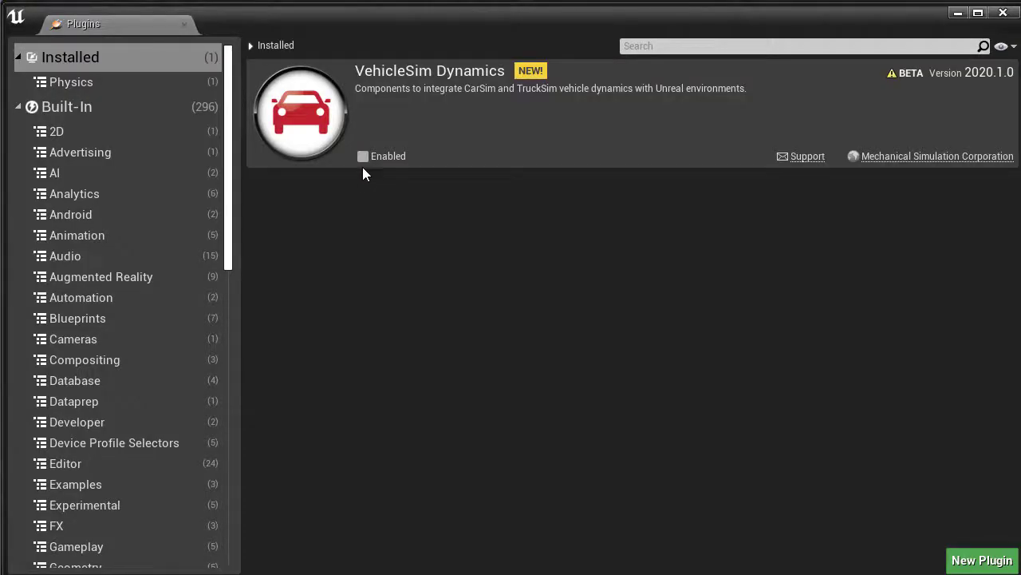
click(363, 156)
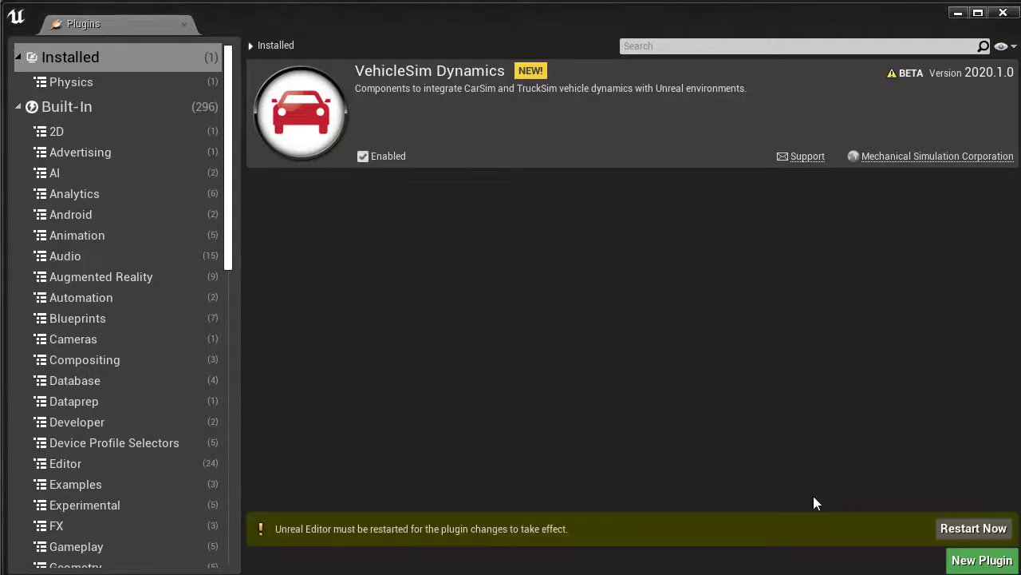
click(972, 528)
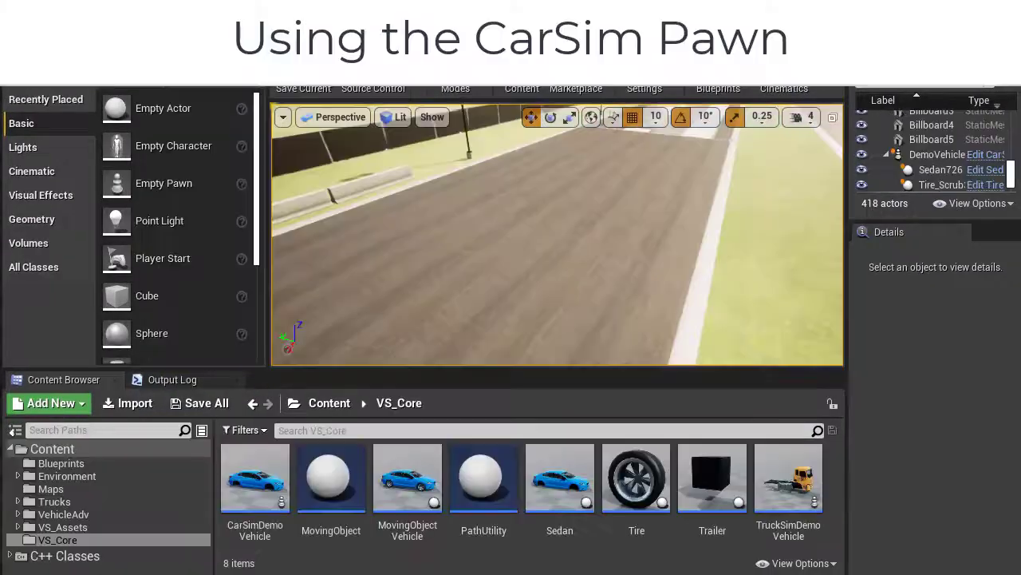
Search the placeable actors for CarSim, place a CarSim Vehicle Pawn on the road, and expose its full component list.
text(CarSim)
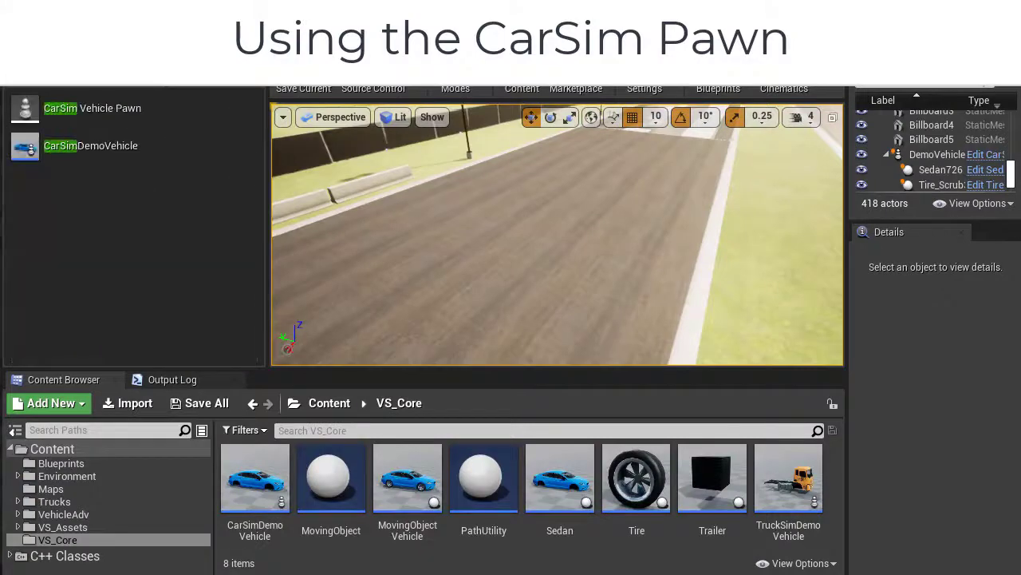
drag(91, 108, 508, 279)
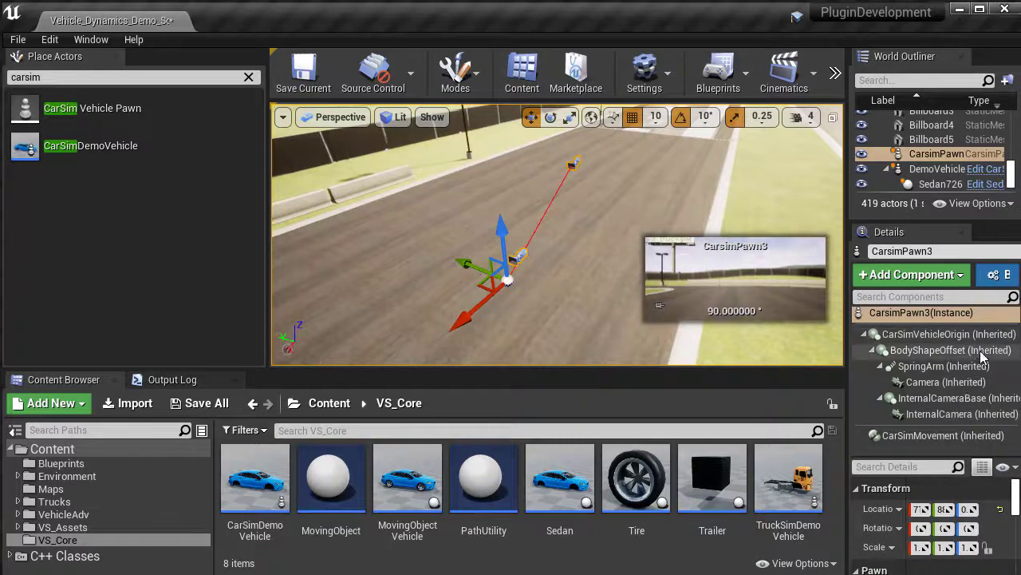
drag(985, 397, 975, 455)
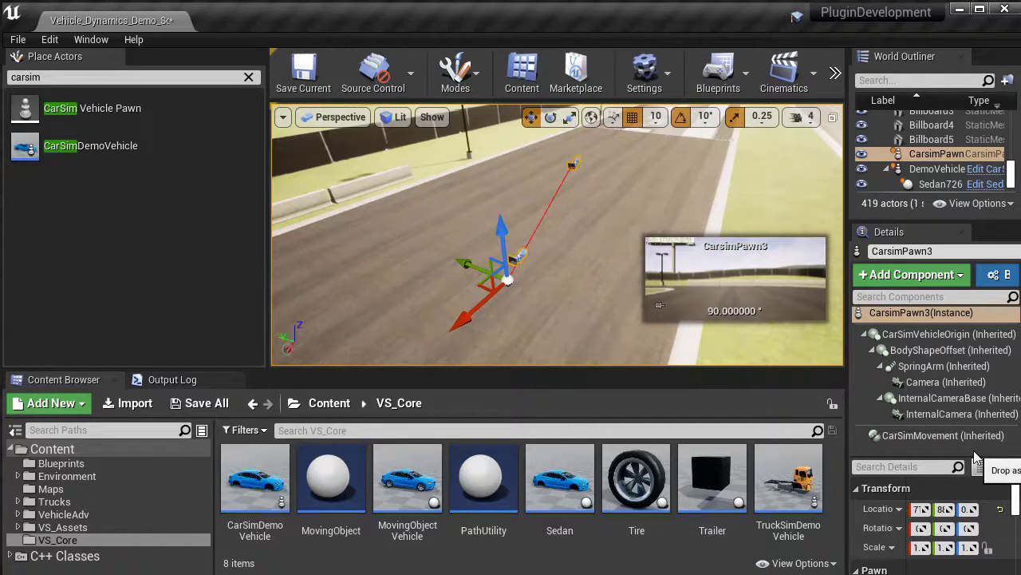
mouse_move(973, 450)
mouse_down()
mouse_move(984, 363)
mouse_move(983, 423)
mouse_move(964, 466)
mouse_move(976, 456)
mouse_up()
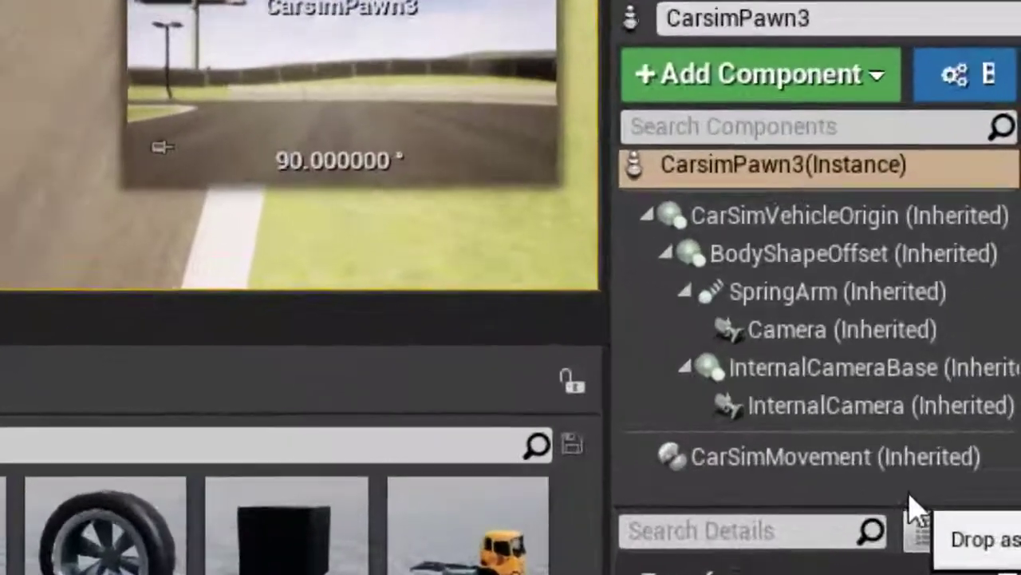
drag(910, 496, 883, 508)
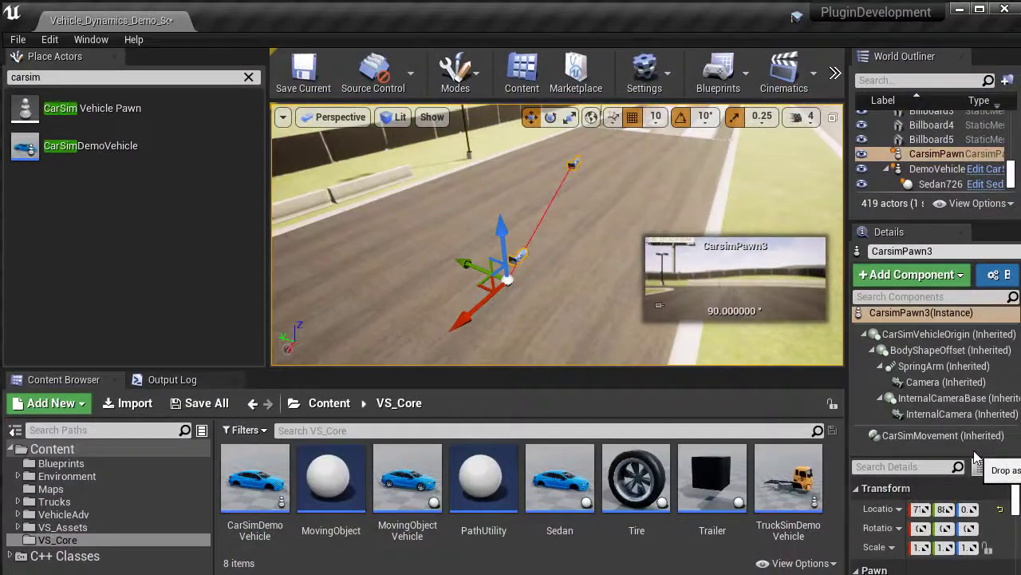
drag(974, 450, 972, 450)
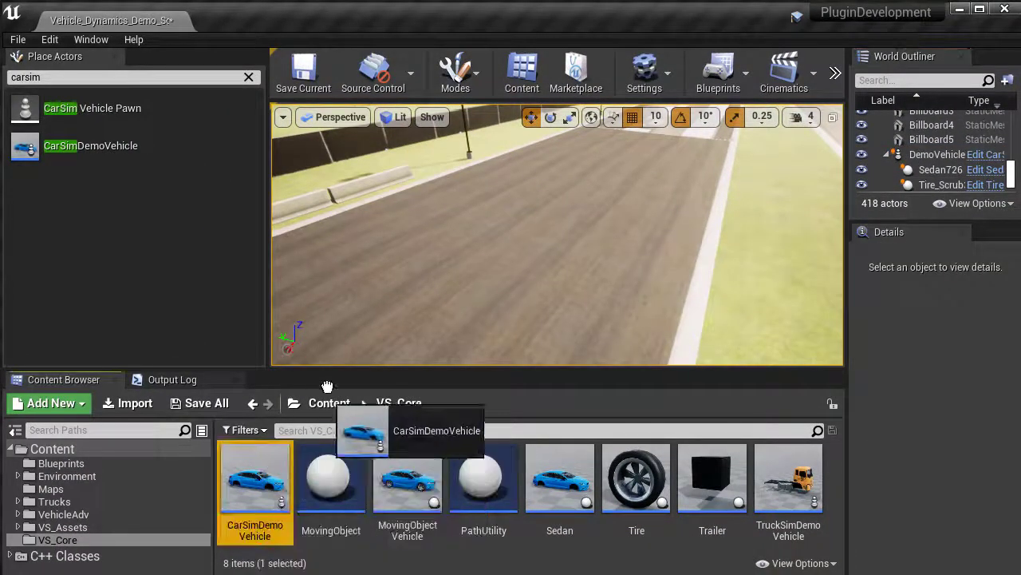
Place a CarSimDemoVehicle from the VS_Core folder on the road and enlarge the view of its component list.
drag(329, 387, 488, 254)
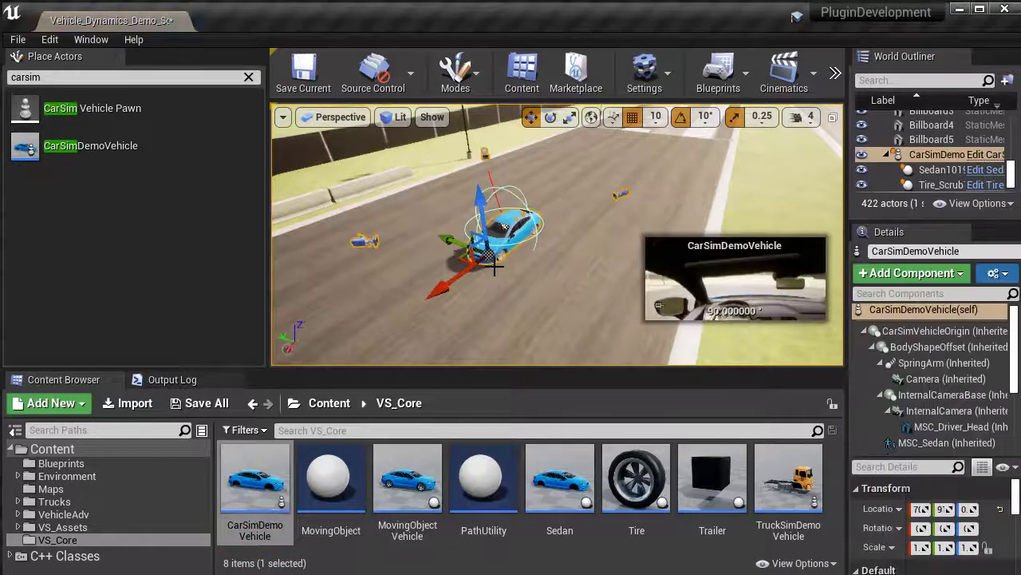
drag(953, 453, 953, 480)
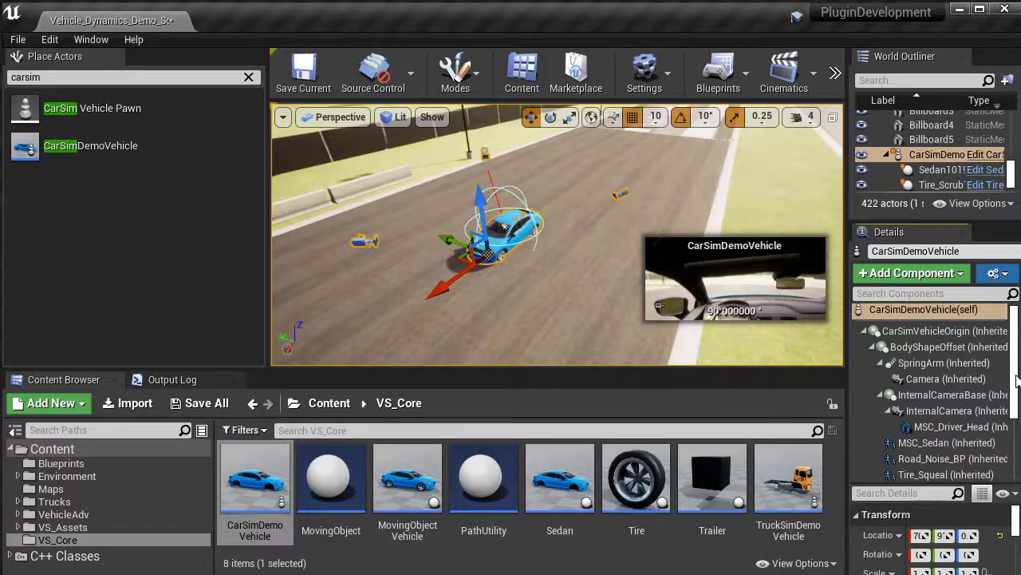
scroll(957, 383, down, 3)
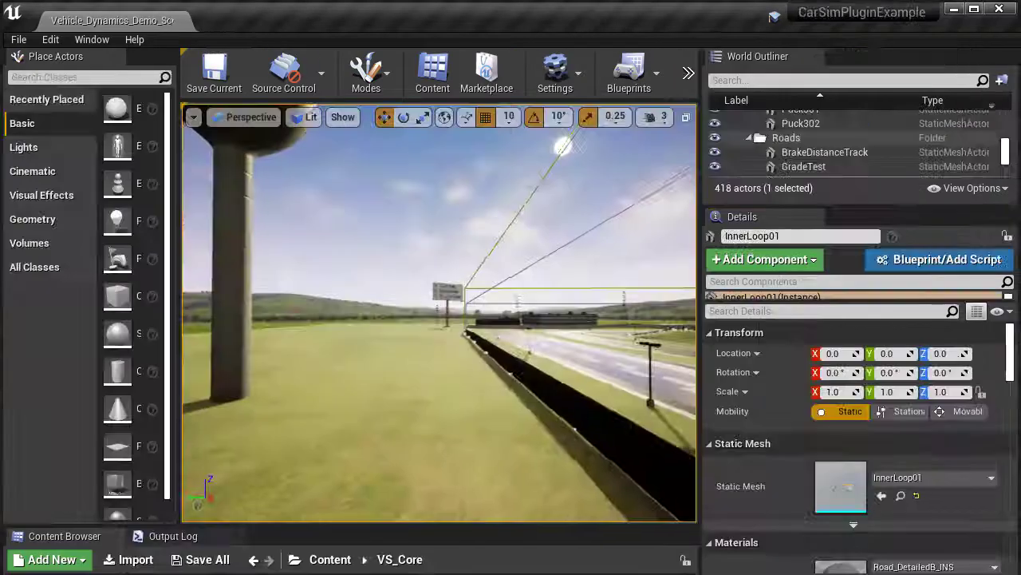
Fly through the vehicle dynamics demo level to examine its test track, roads and tunnel.
key(d)
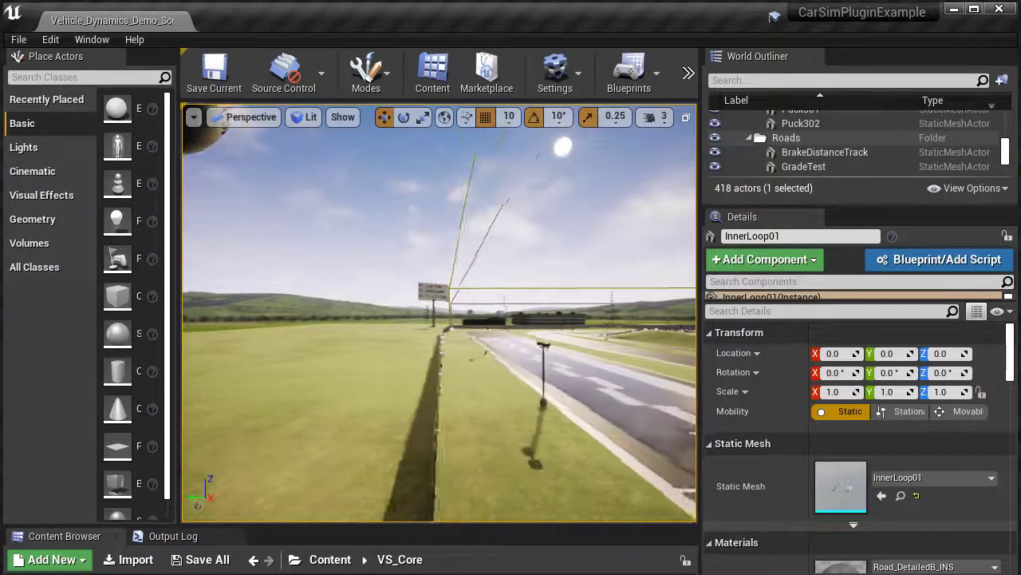
key(d)
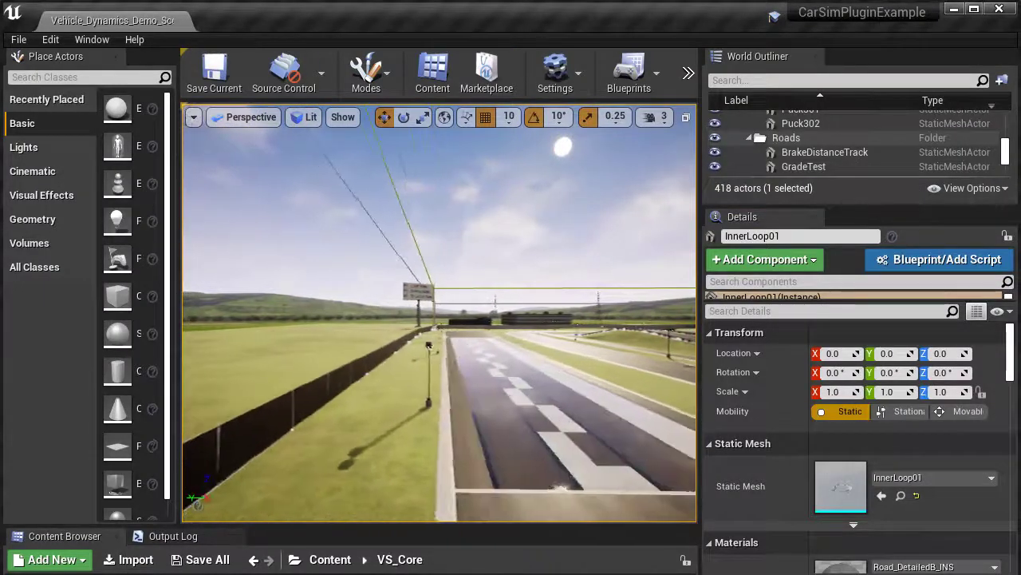
key(d)
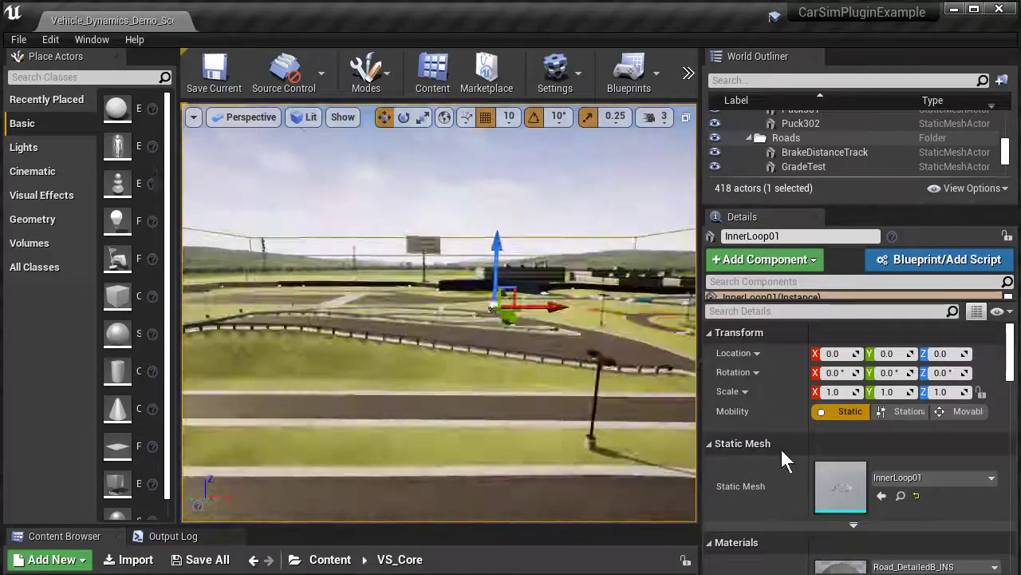
key(Left)
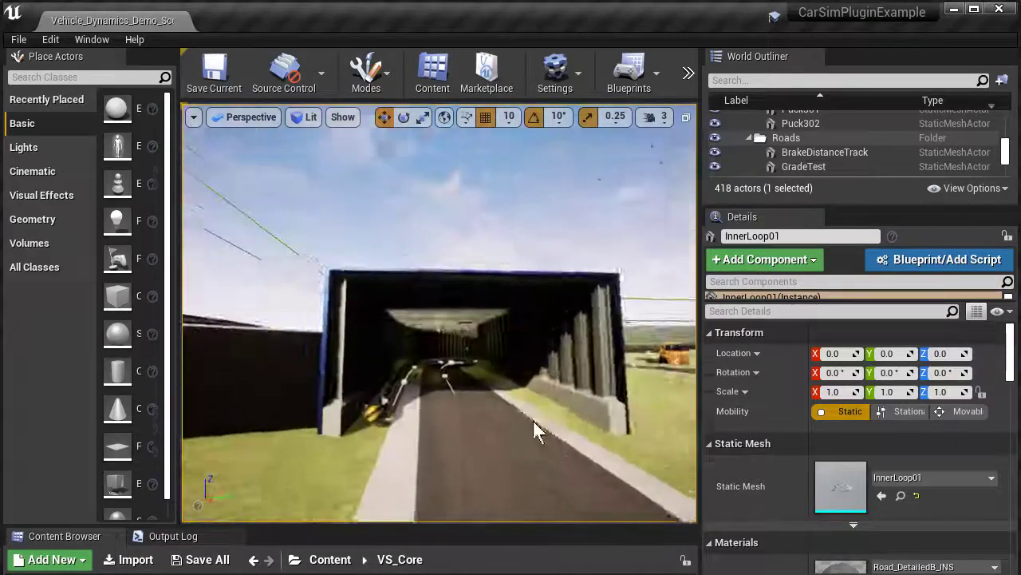
key(Up)
key(Left)
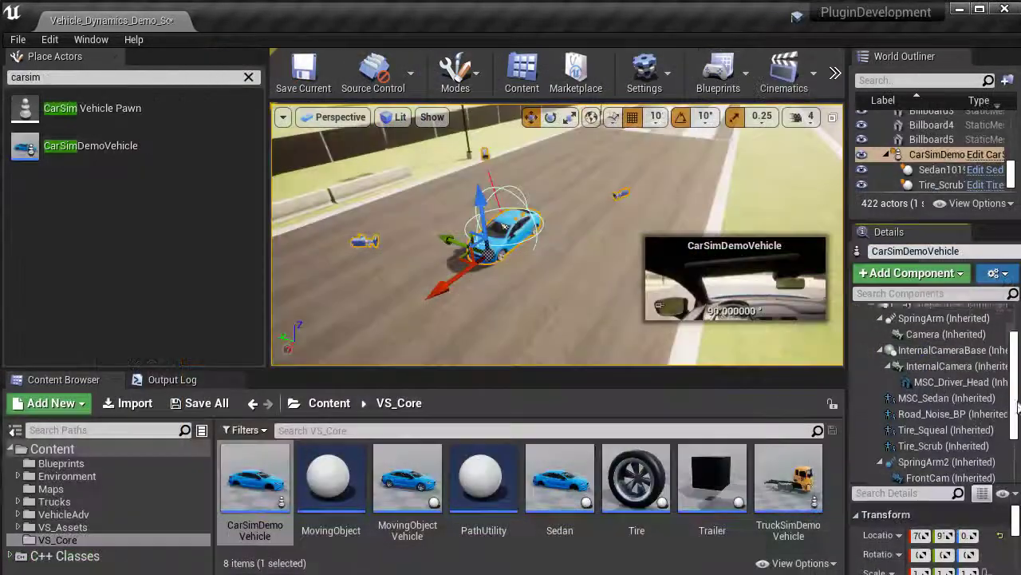
Look through the demo vehicle's remaining inherited components and open its blueprint in the Blueprint Editor.
scroll(1016, 418, down, 3)
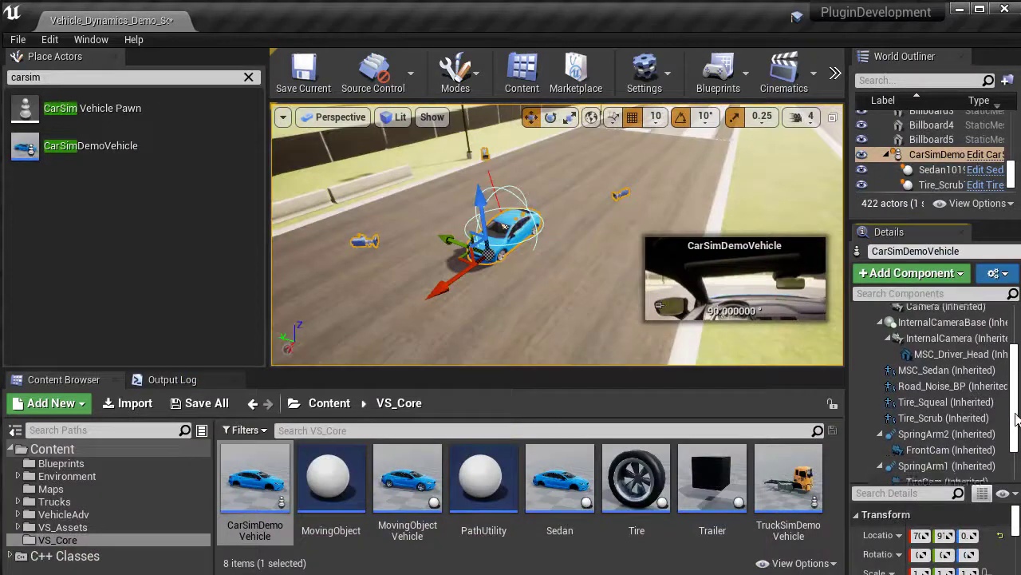
scroll(1017, 418, down, 2)
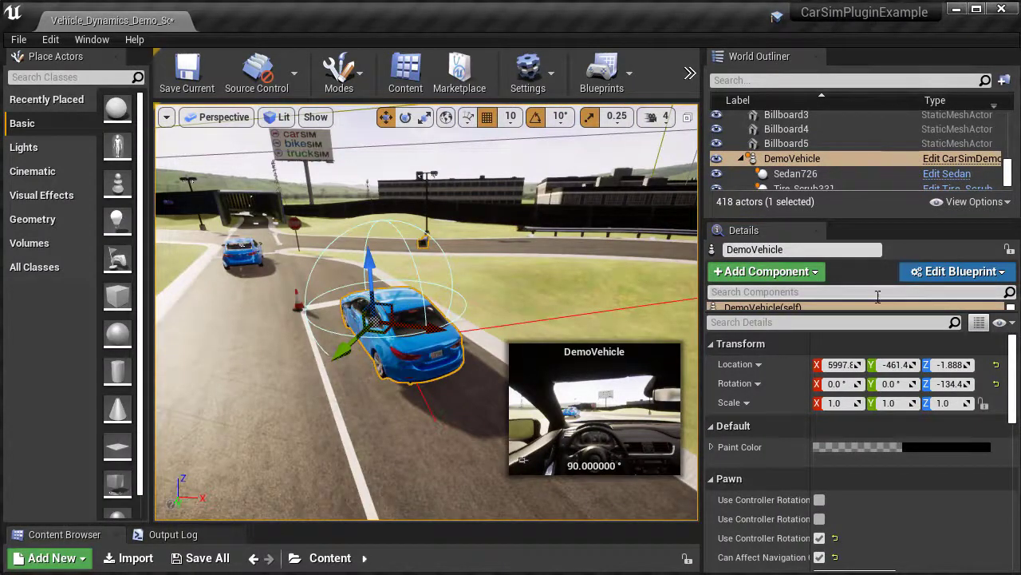
click(934, 278)
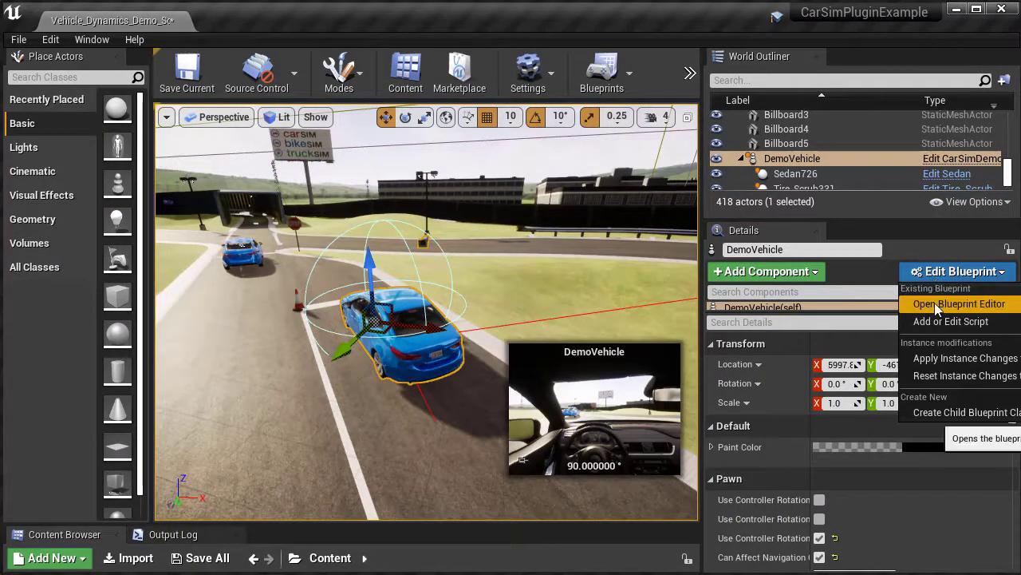
click(937, 308)
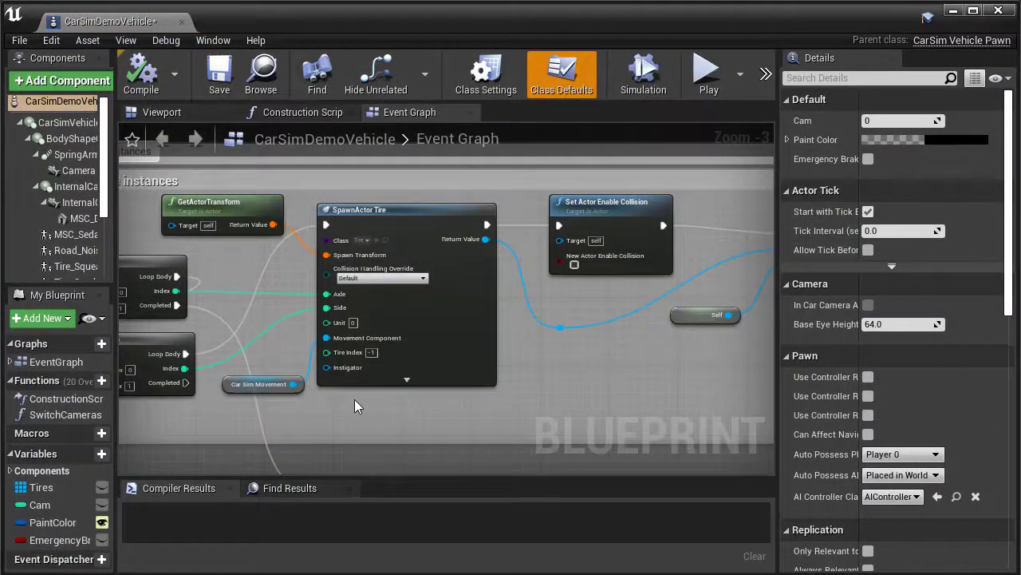
Examine the BeginPlay section of the vehicle's Event Graph, from its start event through to Set Sedan Color.
scroll(355, 402, down, 6)
right_drag(335, 404, 644, 254)
scroll(599, 300, down, 2)
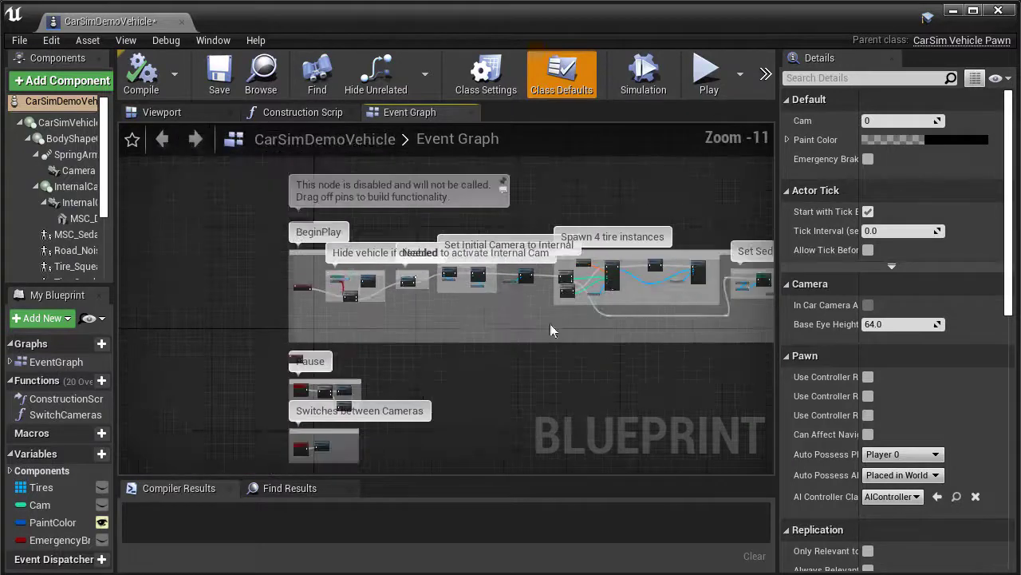
right_drag(472, 341, 411, 331)
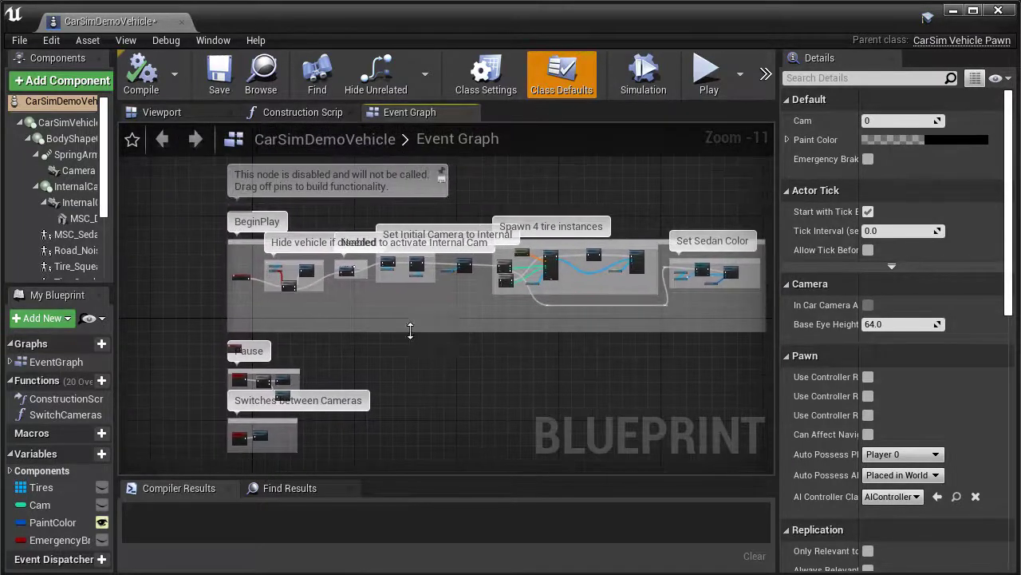
scroll(255, 250, up, 4)
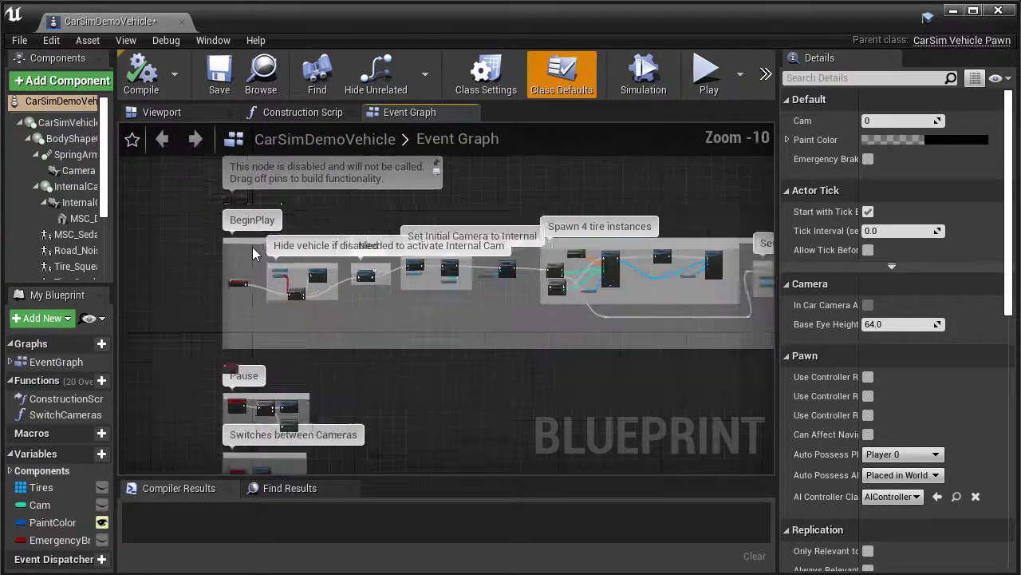
scroll(261, 249, up, 3)
right_drag(488, 247, 254, 200)
right_drag(582, 193, 142, 200)
right_drag(580, 198, 152, 200)
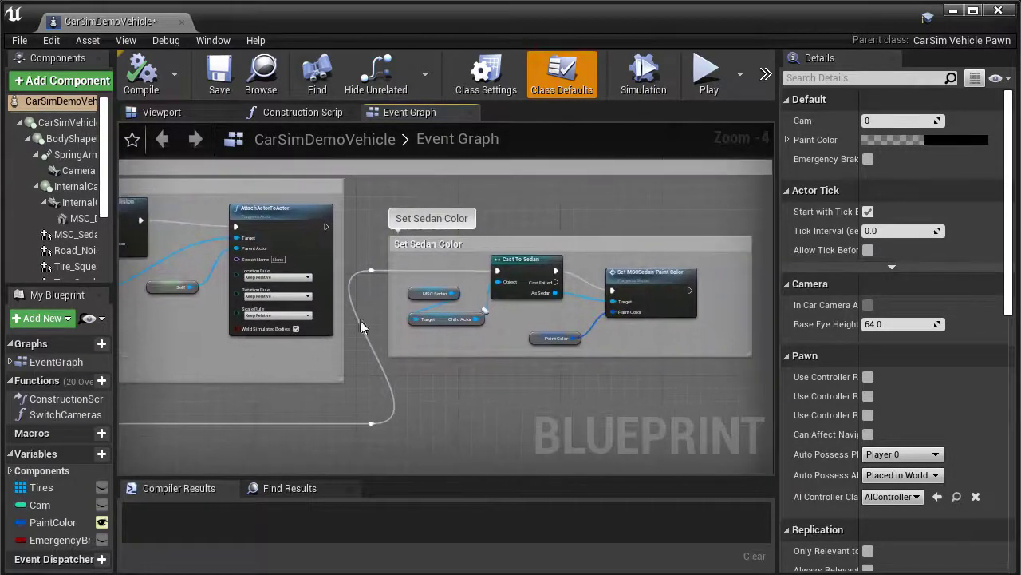
Examine the Pause and camera-switching sections of the vehicle's Event Graph.
scroll(380, 352, down, 6)
right_drag(302, 376, 727, 204)
scroll(500, 310, up, 6)
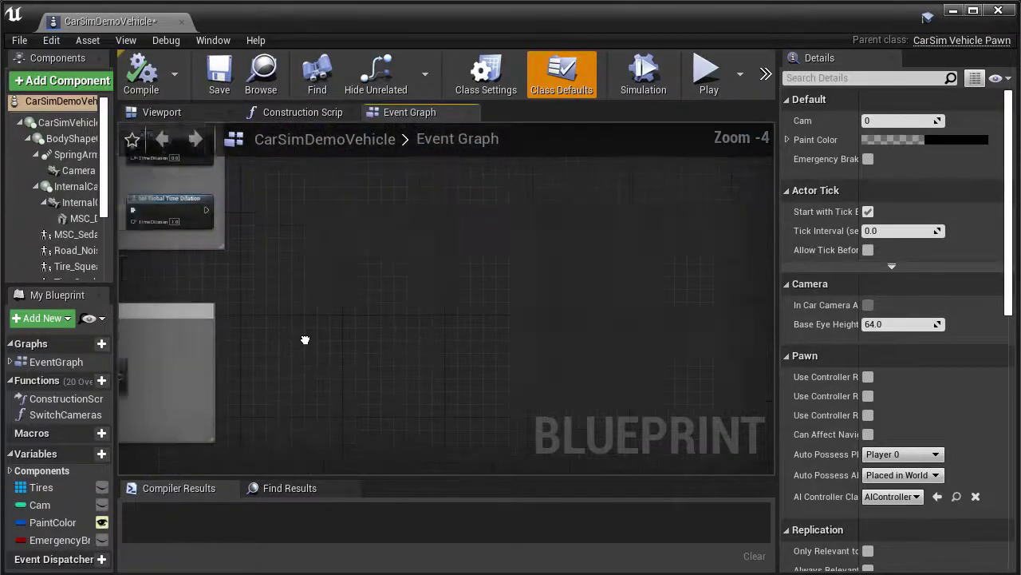
right_drag(305, 340, 549, 332)
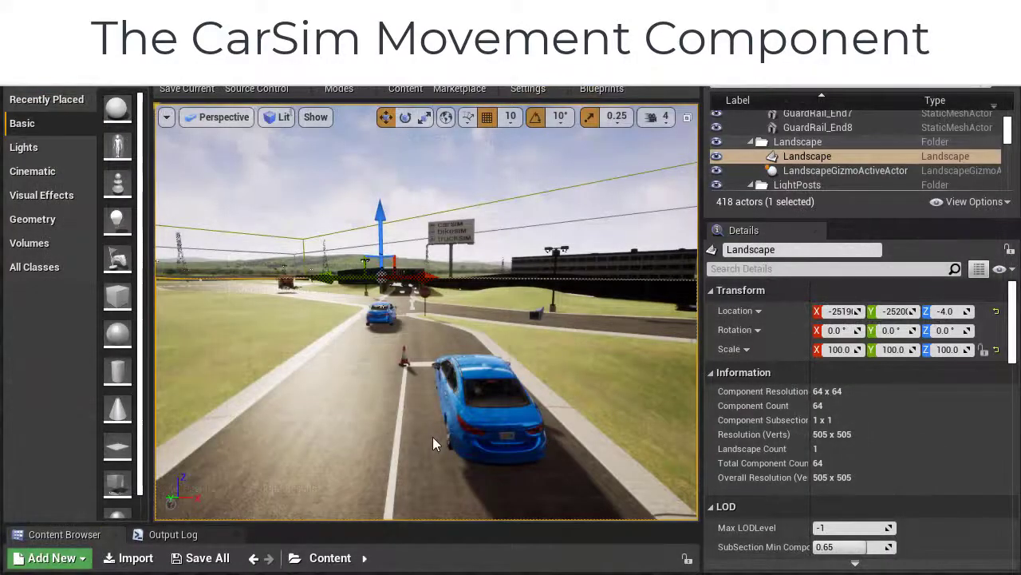
Select the demo vehicle in the level and examine its CarSimMovement component's settings, including the Solver Config File.
click(468, 373)
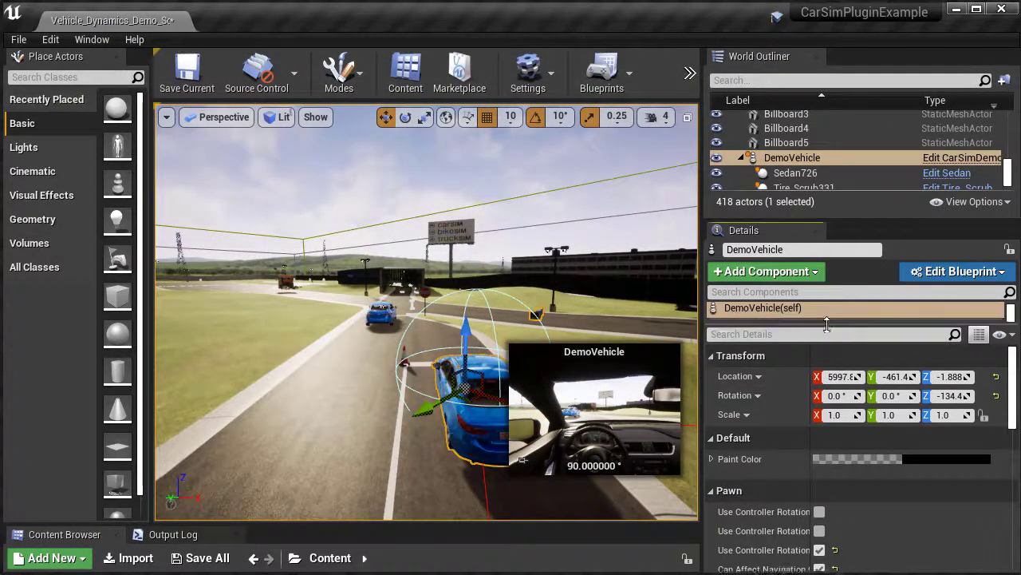
drag(1012, 317, 1012, 333)
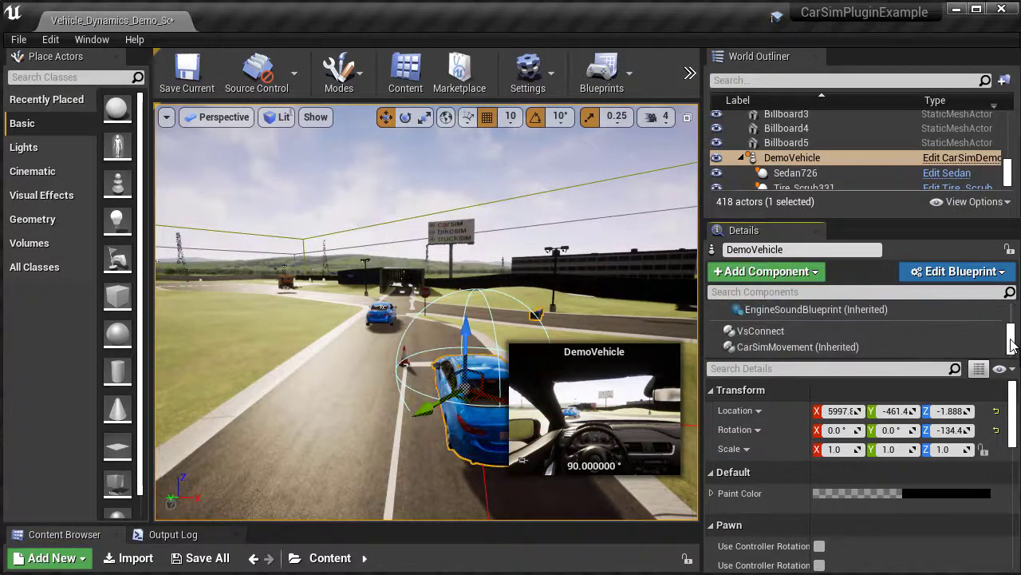
click(857, 348)
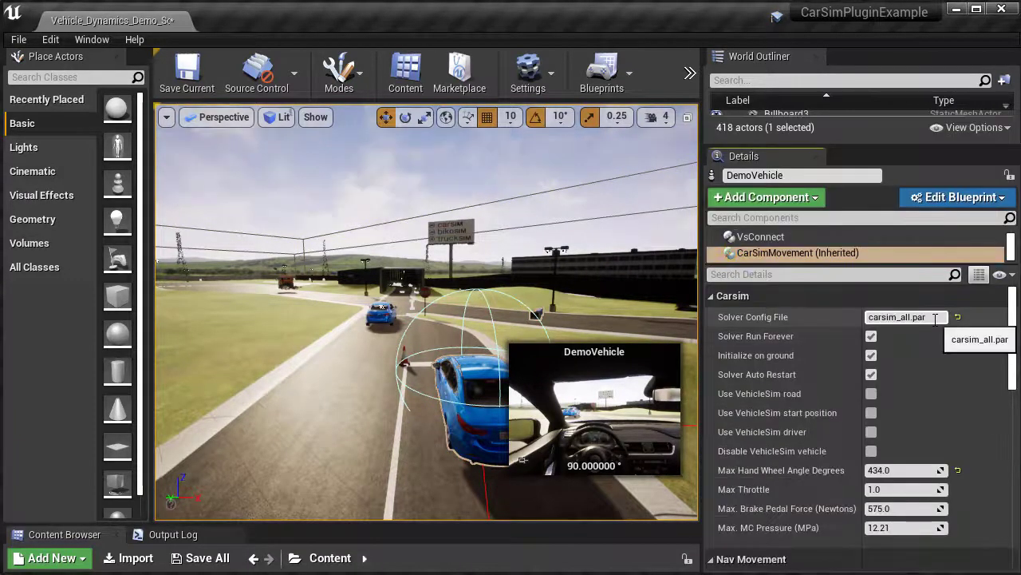
click(935, 317)
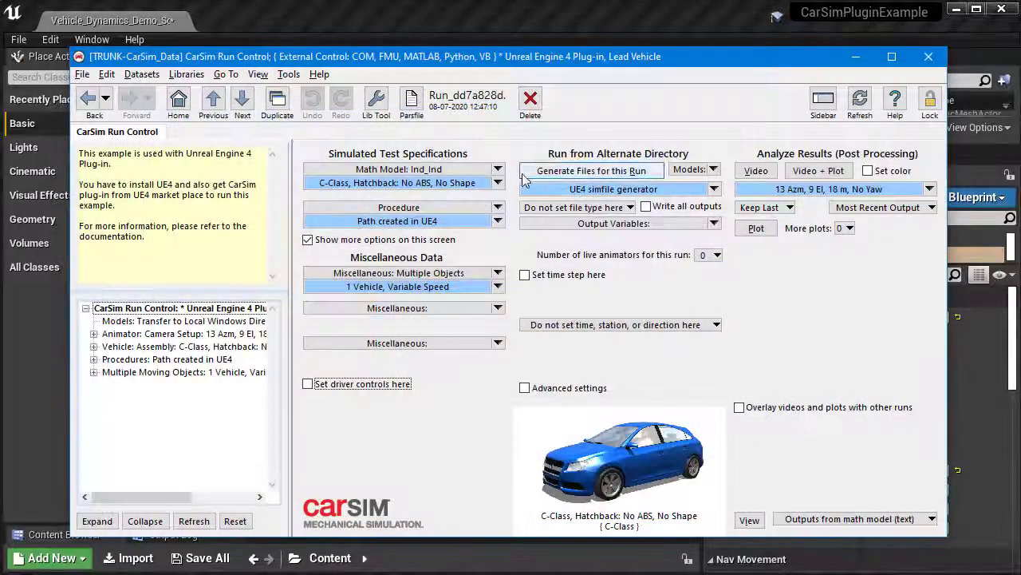
In CarSim, examine the UE4 simfile generator dataset and return to the Run Control screen.
click(580, 190)
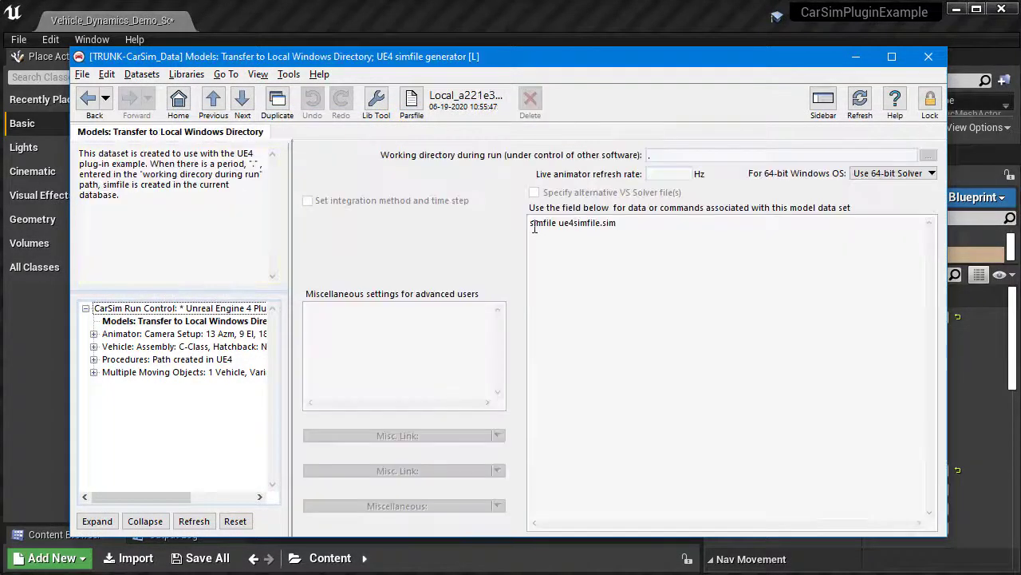
click(640, 245)
click(188, 104)
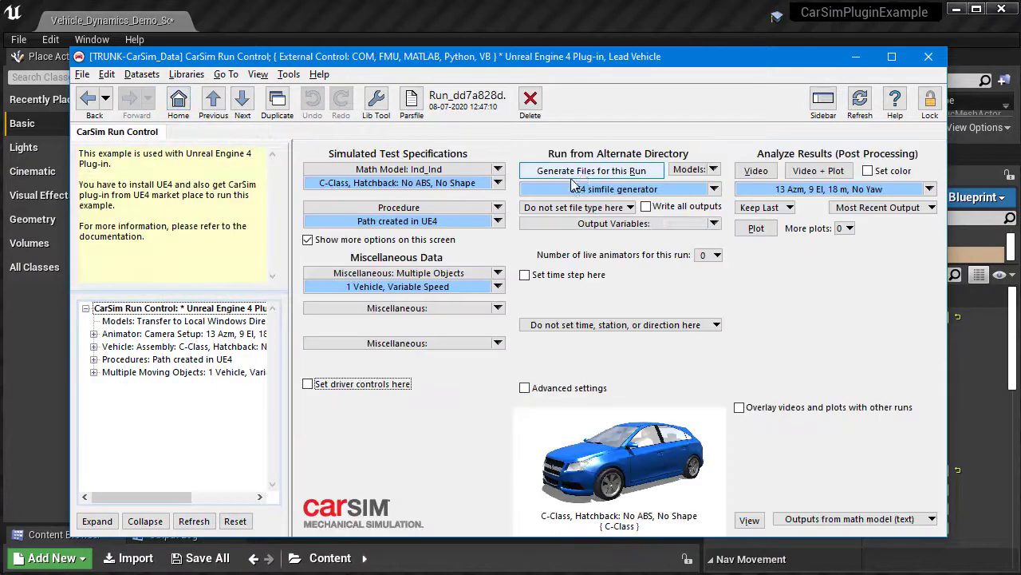
Copy the path of ue4simfile.sim from the CarSim database folder and use it as the movement component's Solver Config File in Unreal Editor.
click(259, 74)
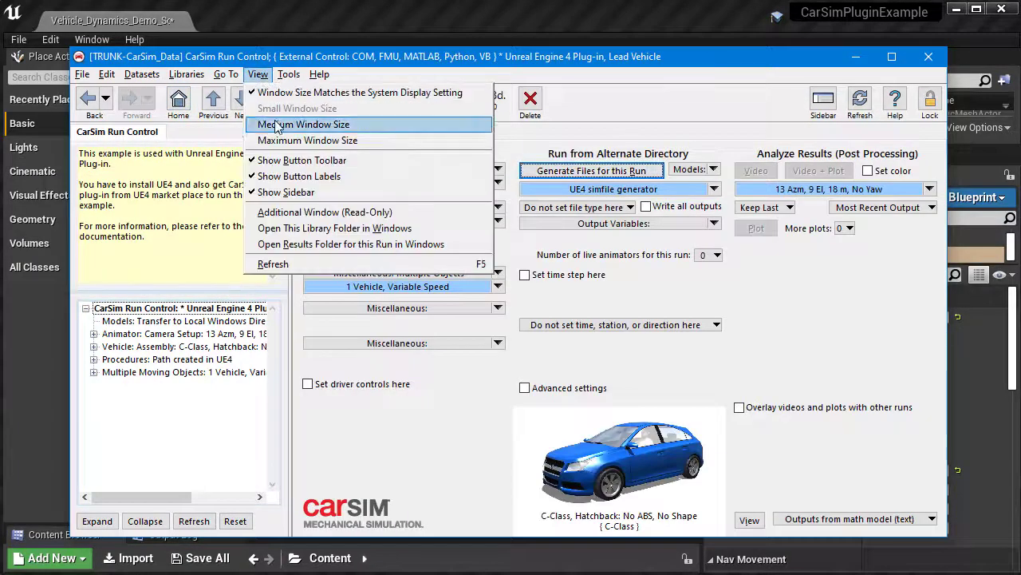
click(319, 228)
scroll(399, 383, down, 3)
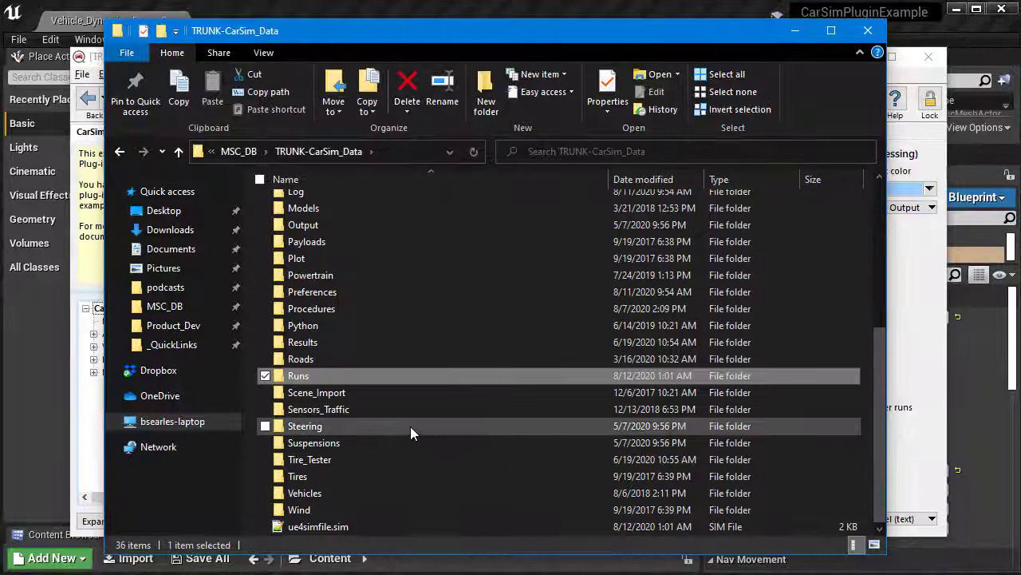
right_click(359, 526)
click(399, 350)
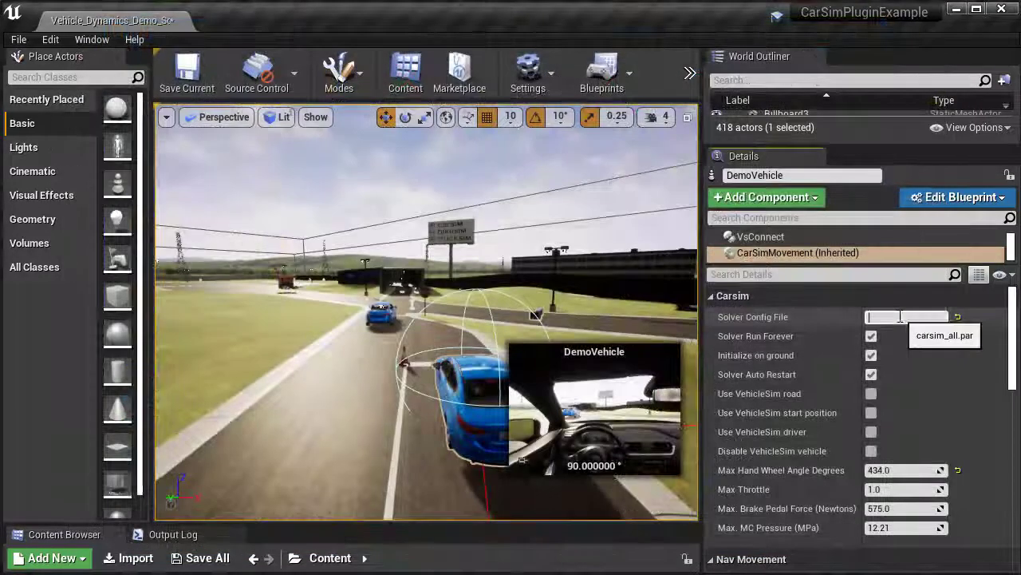
key(ctrl+v)
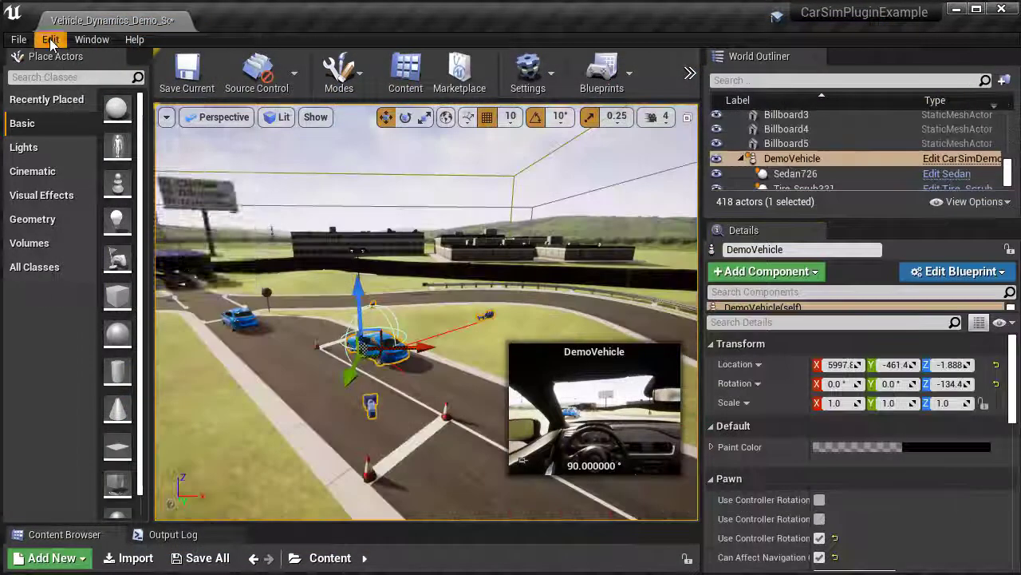
Open the example project's Input settings and look through its action and axis mappings.
click(50, 39)
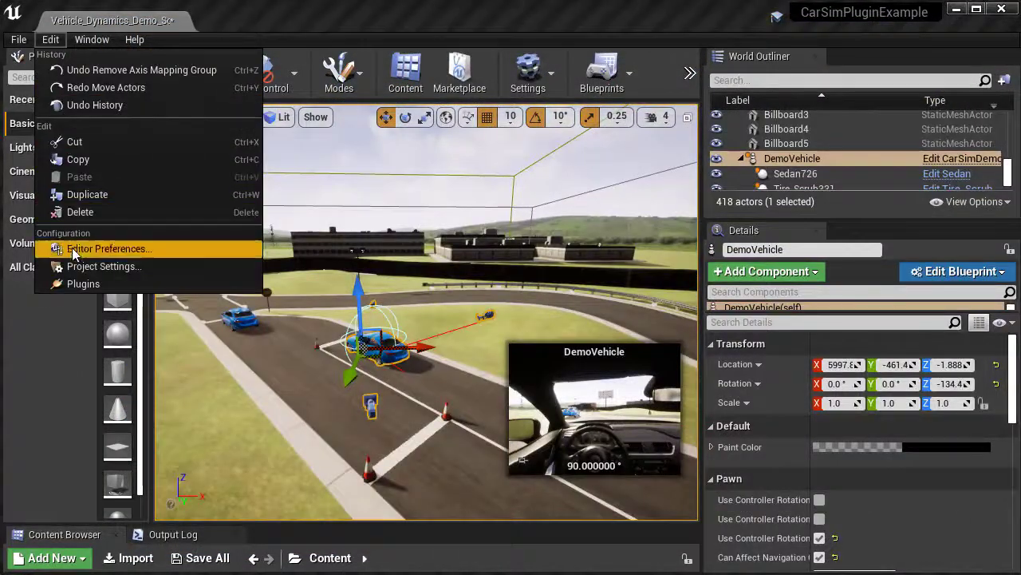
click(100, 266)
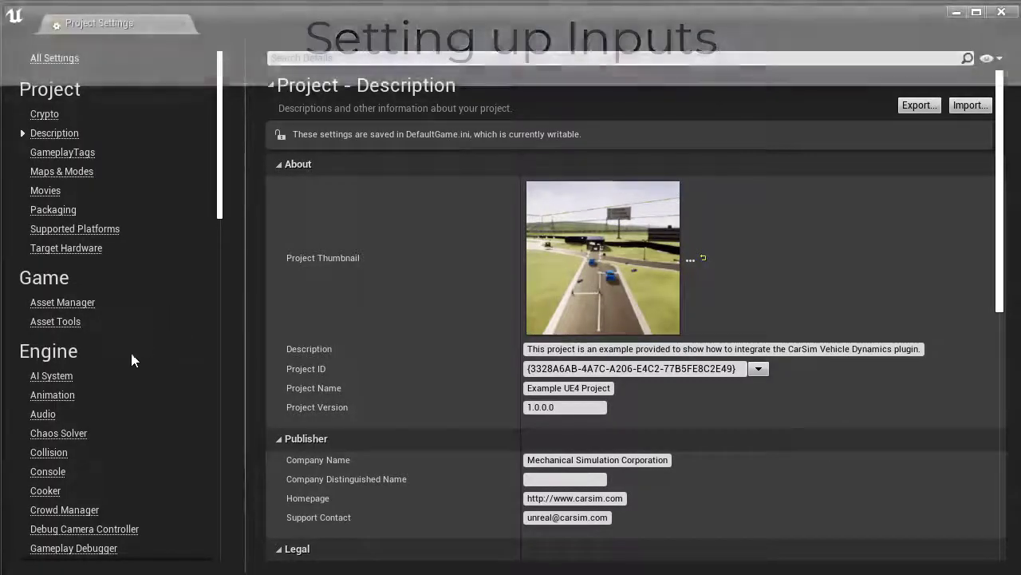
scroll(112, 376, down, 5)
scroll(112, 386, down, 1)
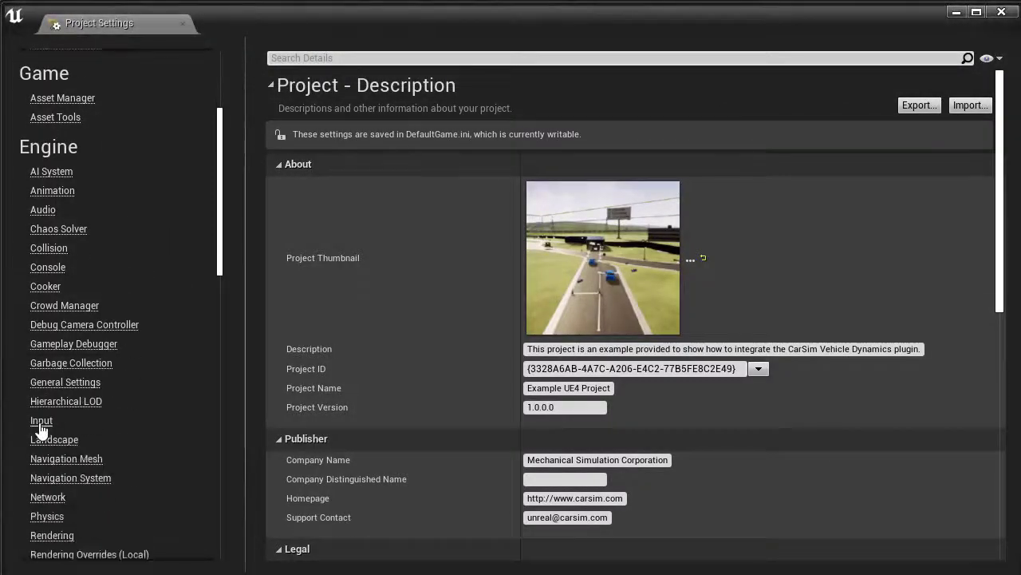
click(41, 421)
scroll(710, 355, down, 3)
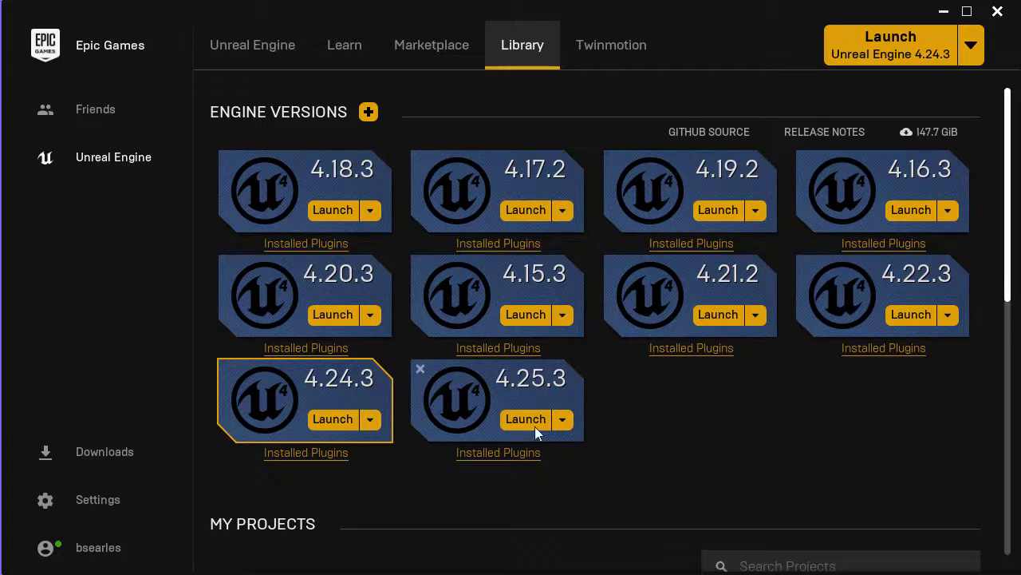
Launch Unreal Engine 4.25.3 and create a Blank project named SimpleIntegration in the Automotive, Product Design, and Manufacturing category.
click(535, 426)
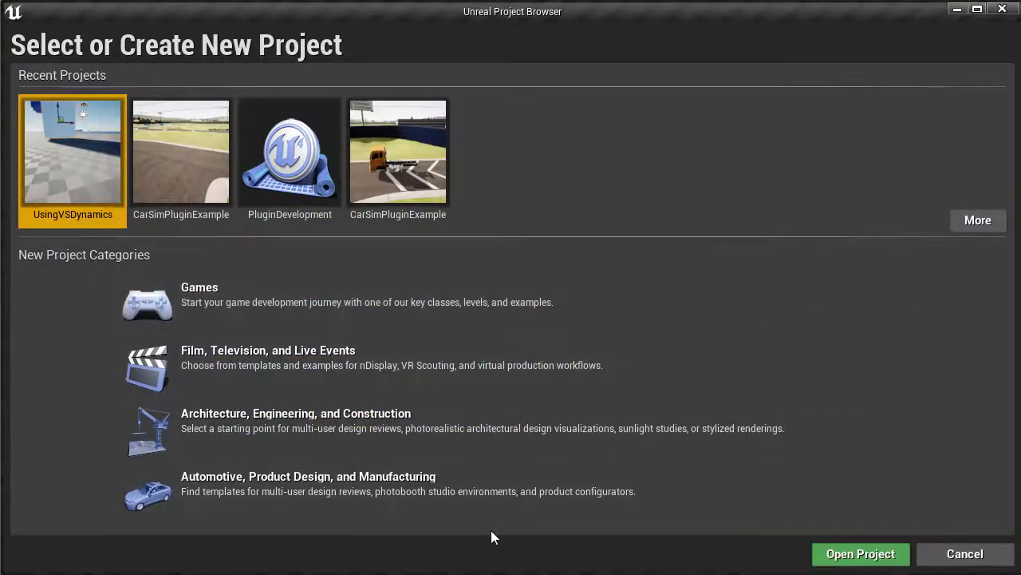
click(369, 494)
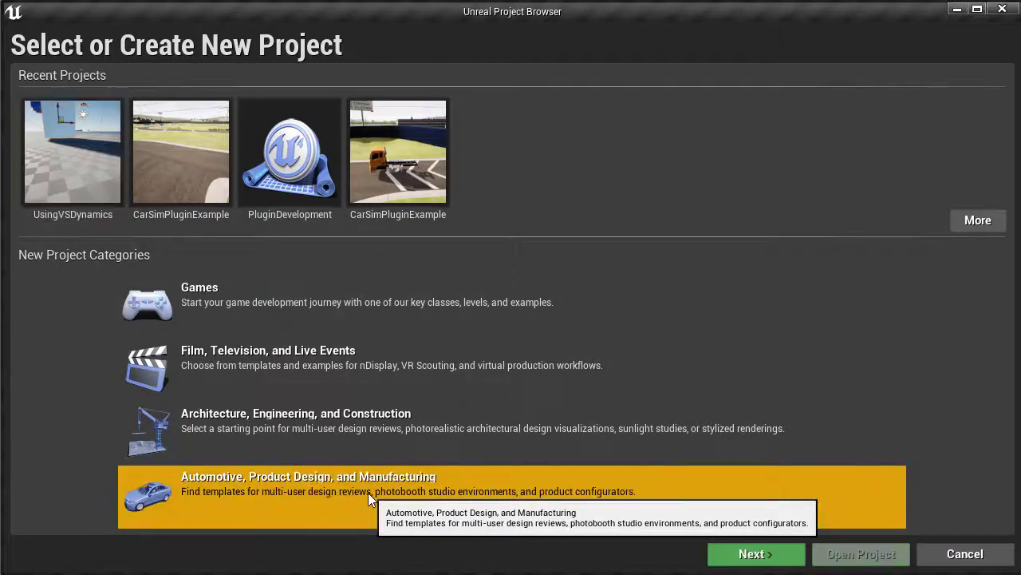
click(734, 559)
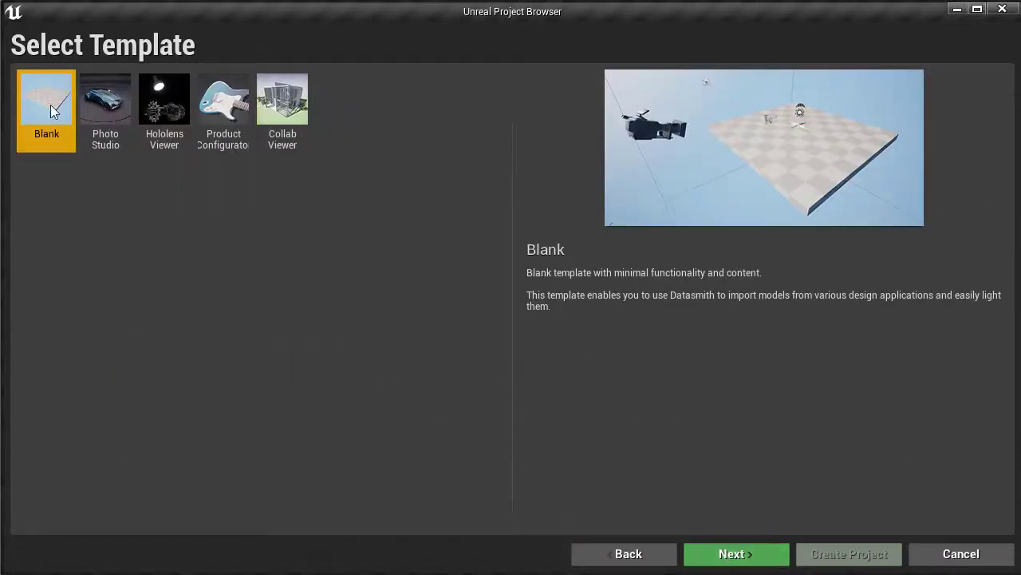
click(720, 553)
text(Si)
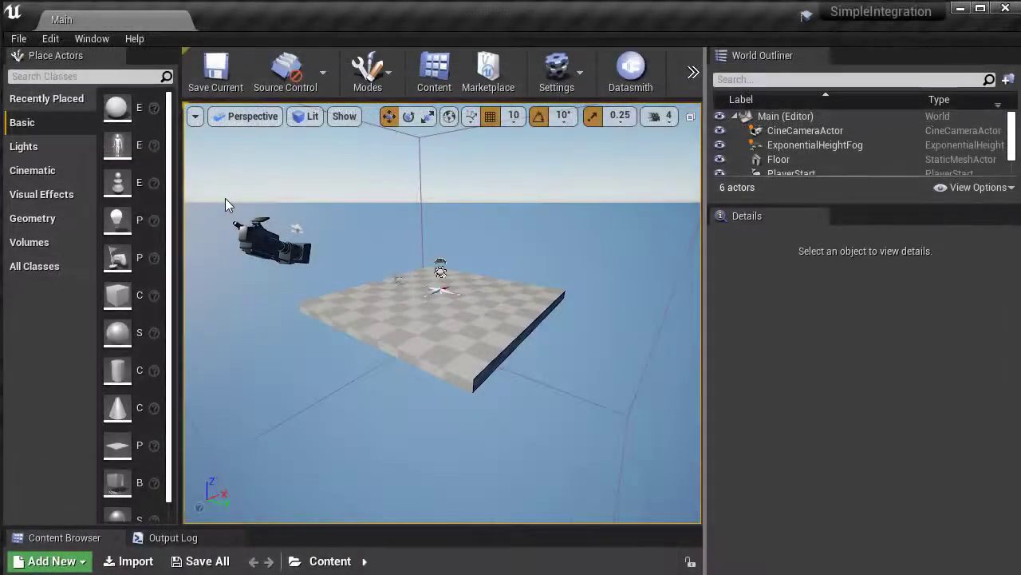
Enable the VehicleSim Dynamics plugin for the new project and restart the editor.
click(51, 41)
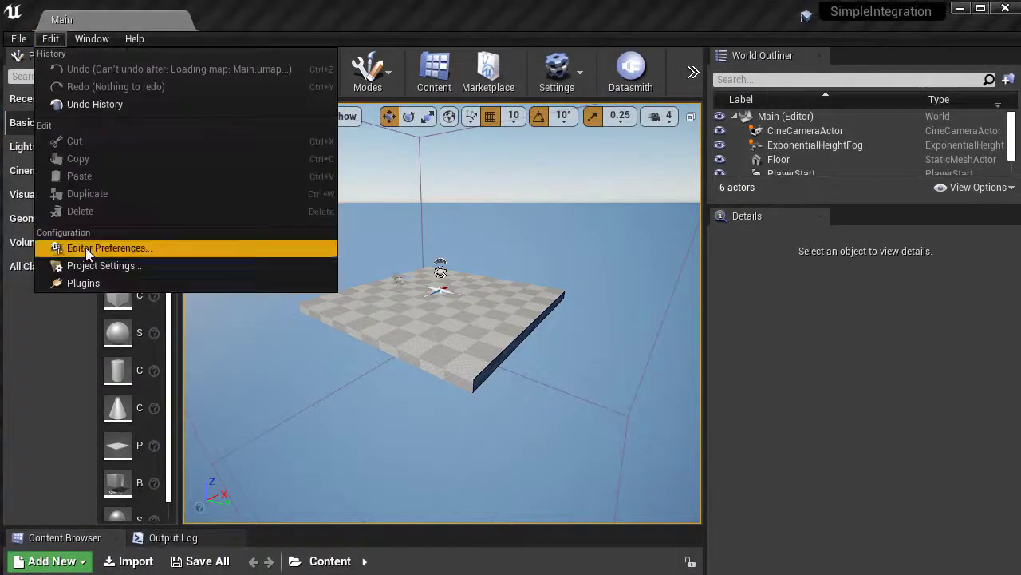
click(84, 283)
click(361, 152)
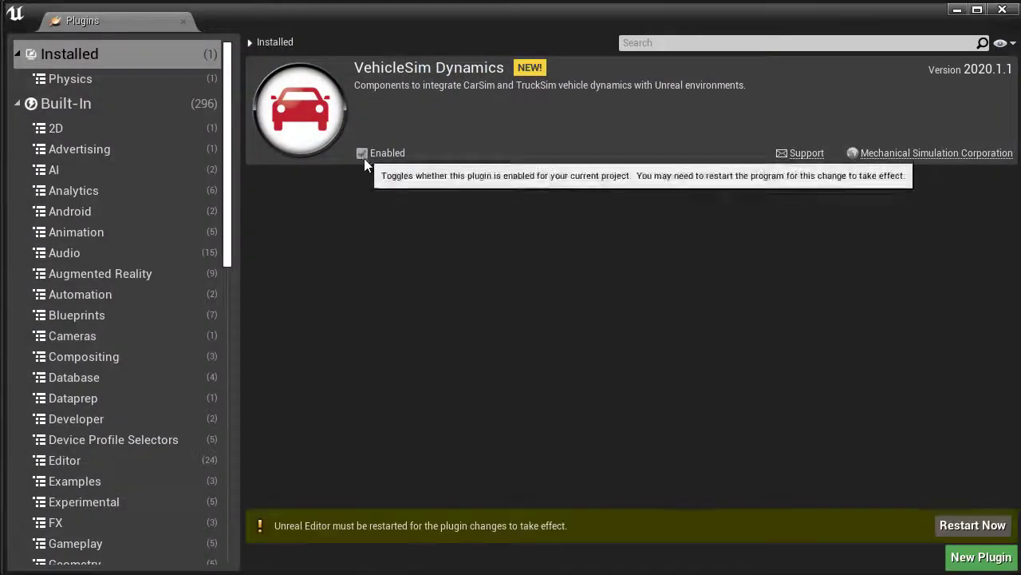
click(974, 524)
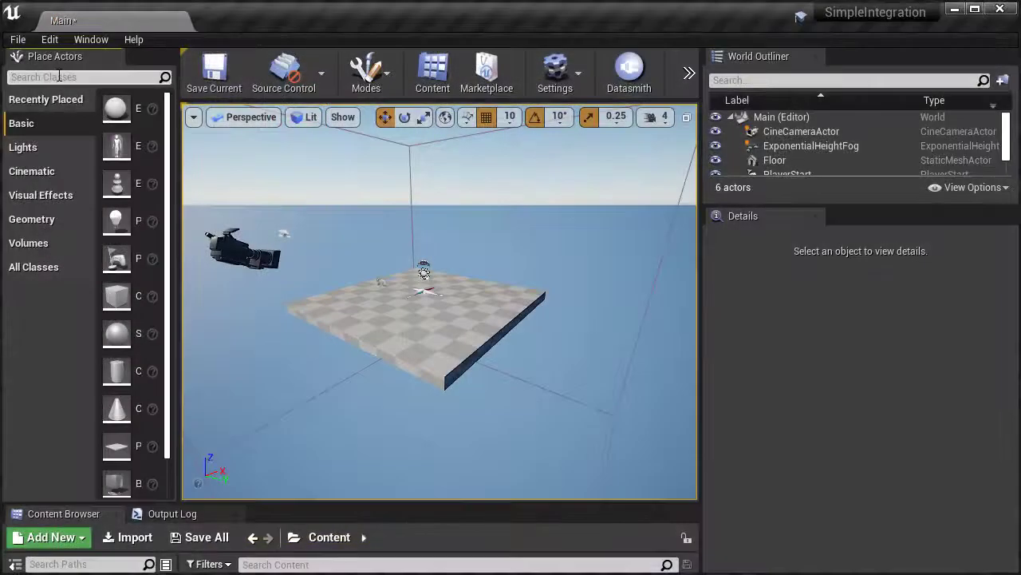
Find the CarSim Vehicle Pawn among the placeable actors with the search term "carsim" and place one on the floor.
text(car)
text(sim)
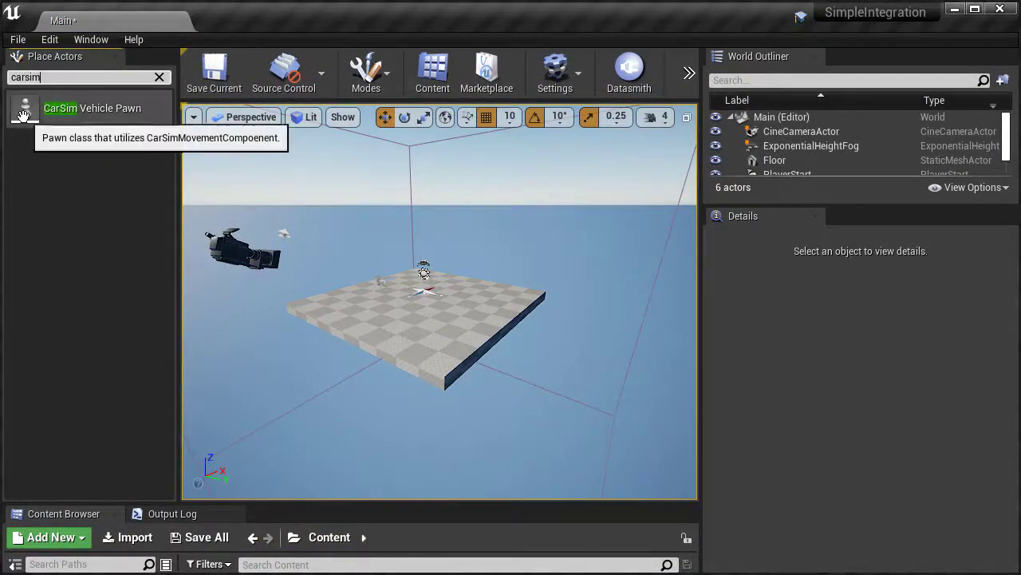
drag(40, 109, 447, 344)
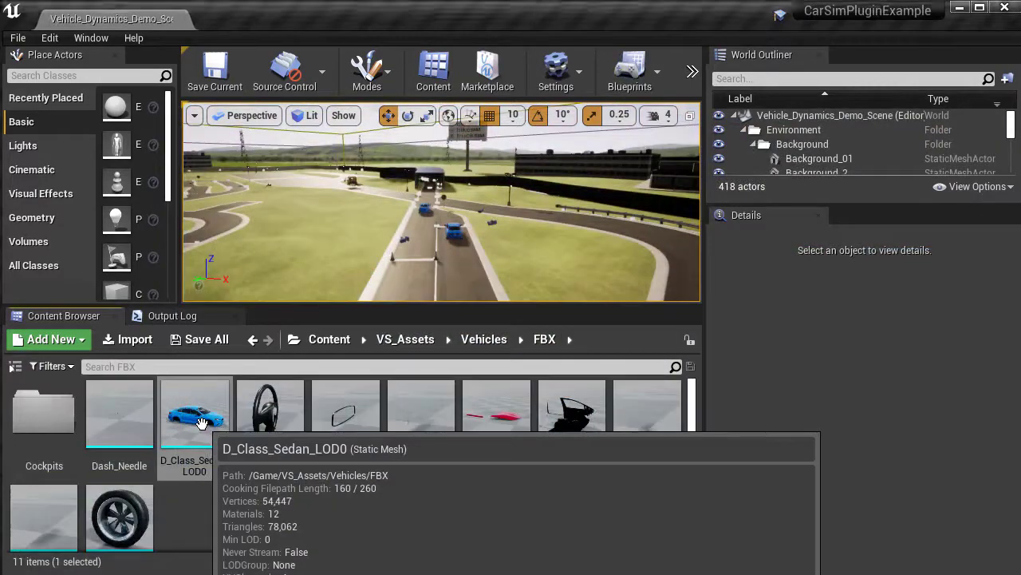
In the CarSimPluginExample project, export the D_Class_Sedan_LOD0 static mesh as an FBX file to the temp folder.
right_click(200, 419)
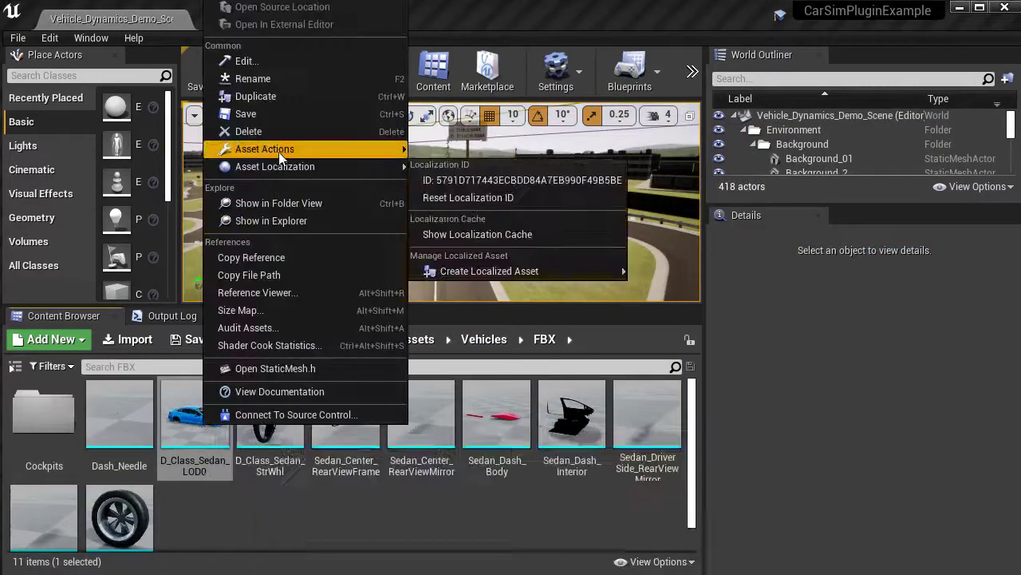
mouse_move(279, 151)
click(437, 226)
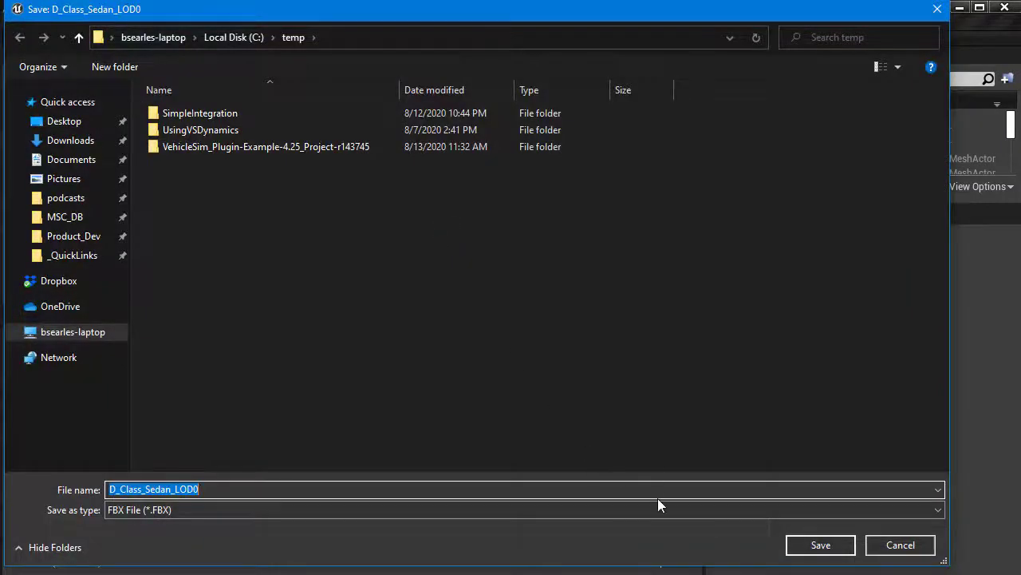
click(821, 544)
Import D_Class_Sedan_LOD0.FBX into SimpleIntegration with the default options and attach the mesh to the CarSim pawn's BodyShapeOffset component.
drag(702, 243, 707, 301)
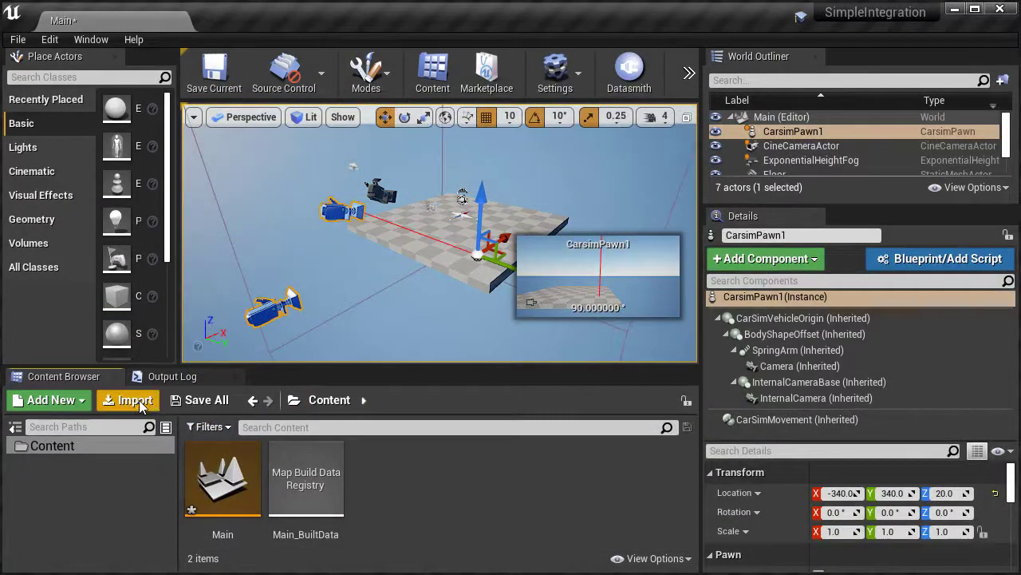
click(136, 399)
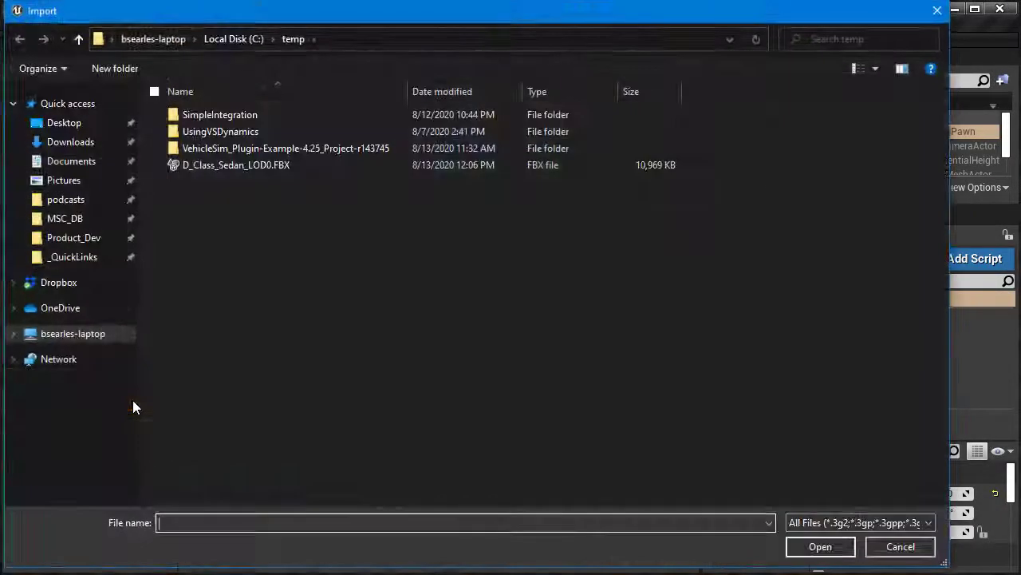
double_click(231, 164)
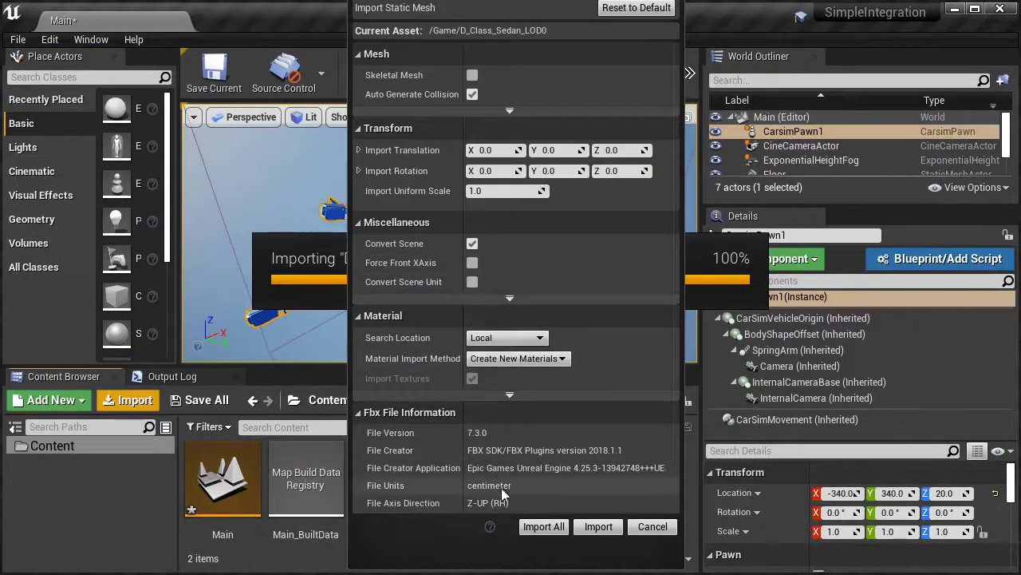
click(544, 526)
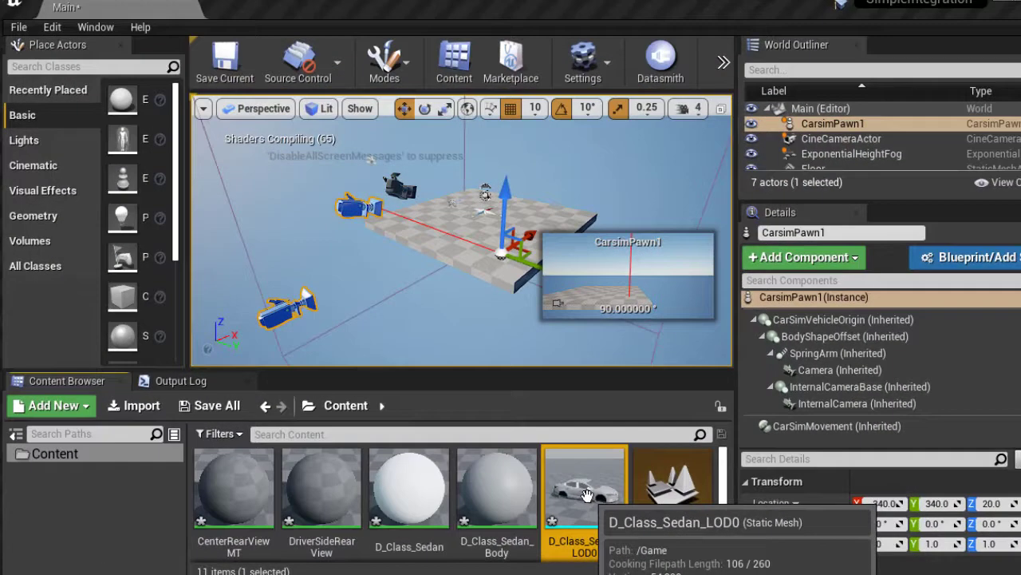
drag(587, 495, 802, 339)
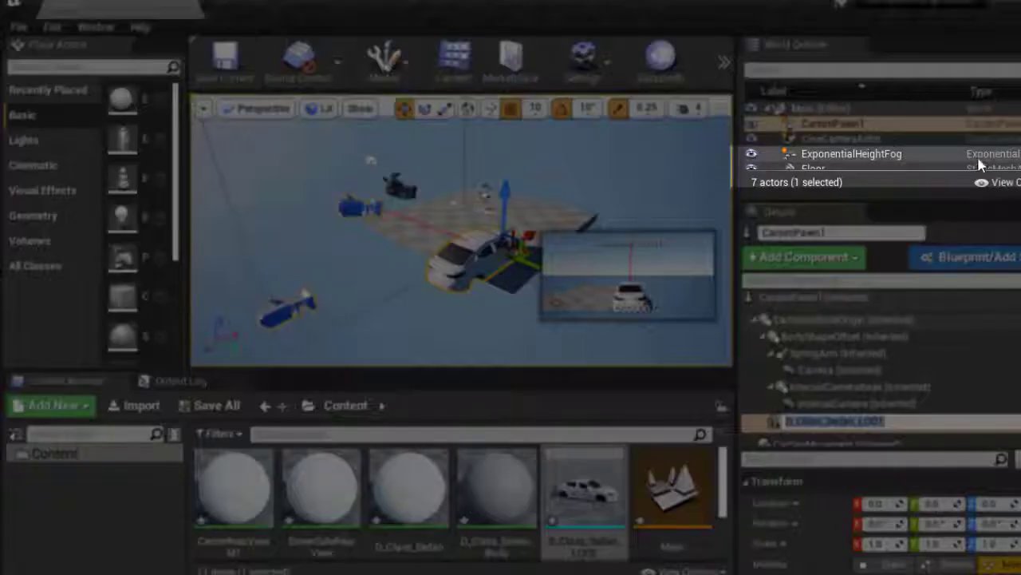
Set the Floor's X and Y scale to 100.
click(867, 169)
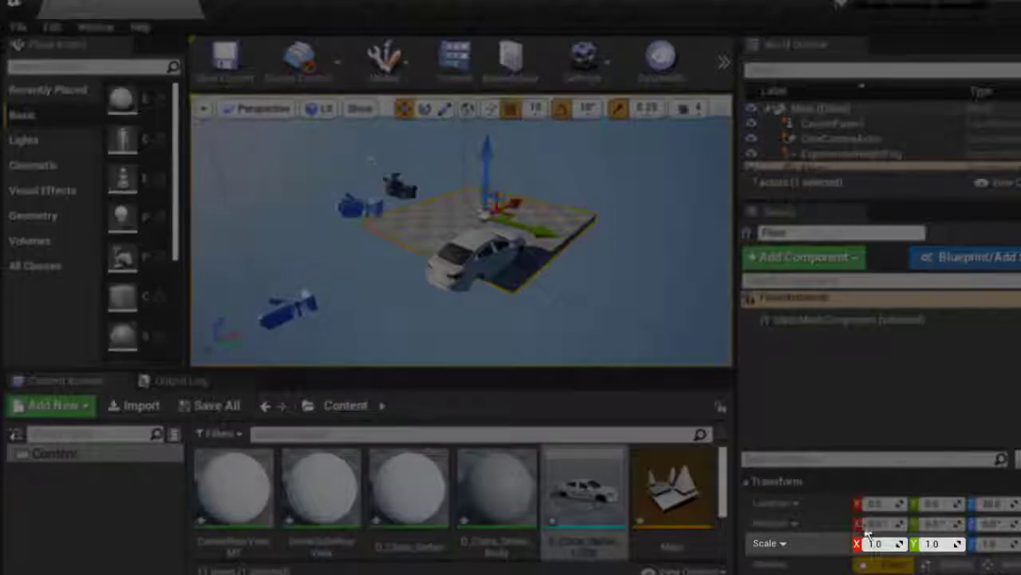
click(873, 543)
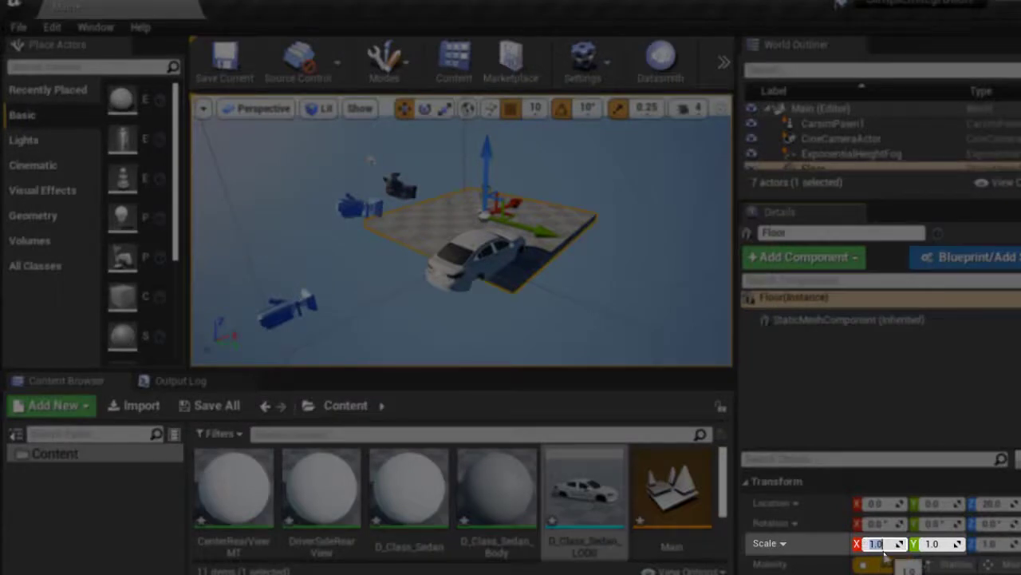
text(100)
key(Tab)
text(100)
key(Tab)
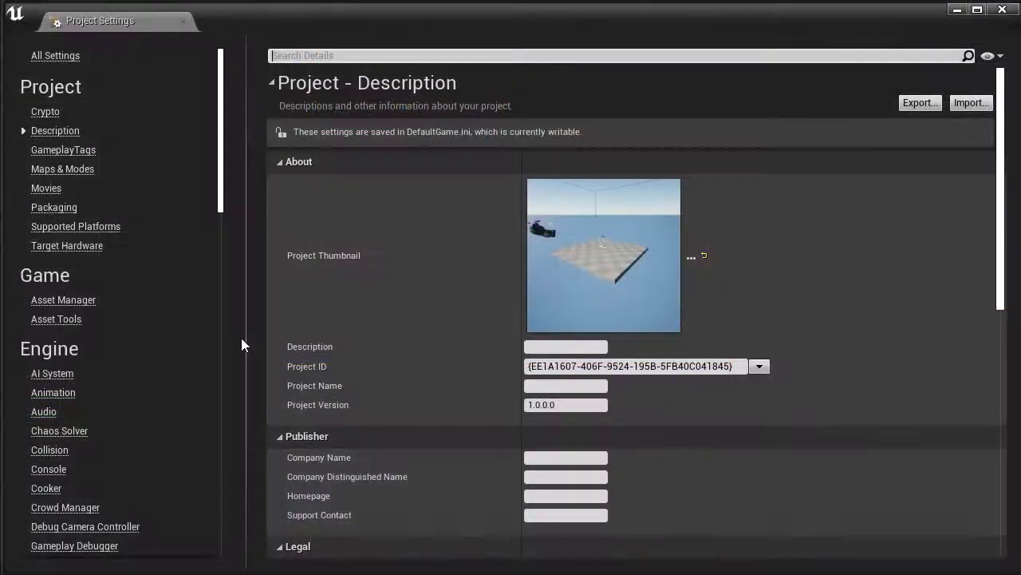
Add an axis mapping named Throttle in the project's Input settings.
drag(221, 183, 207, 282)
click(44, 253)
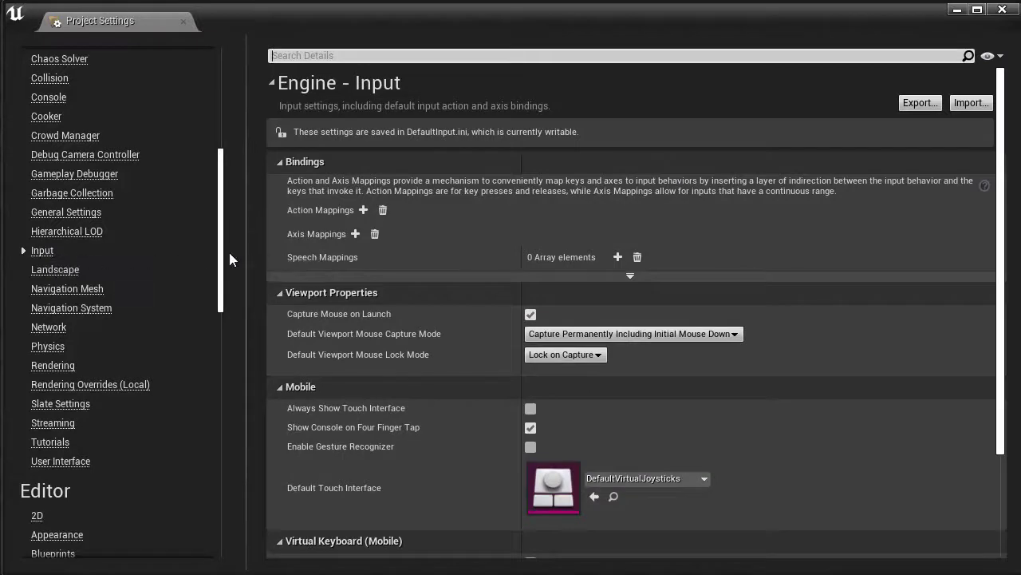
click(356, 233)
text(Throttle)
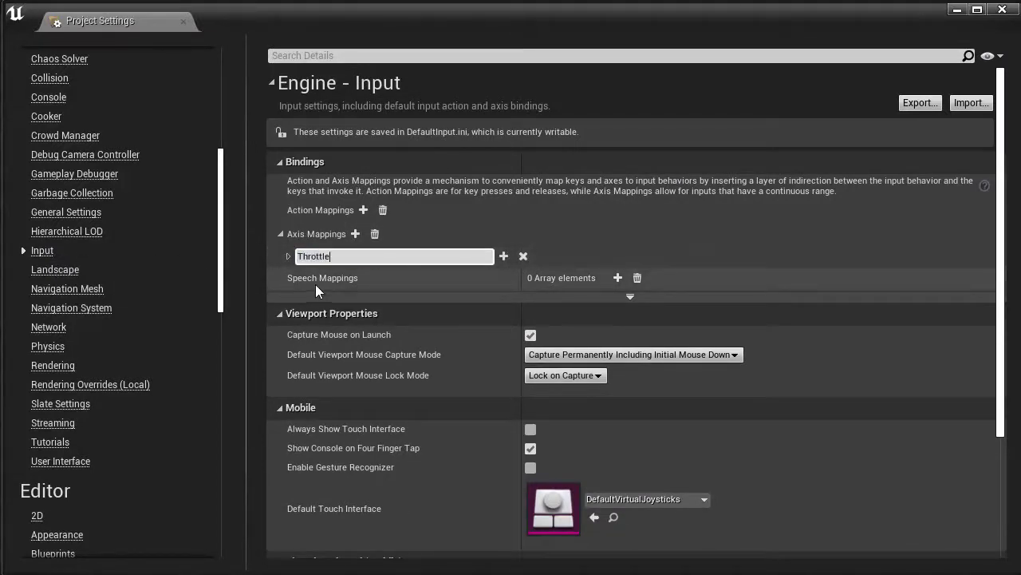
Add two more axis mappings named Brake and MoveRight to the project's Input settings.
click(356, 233)
text(Brake)
click(356, 233)
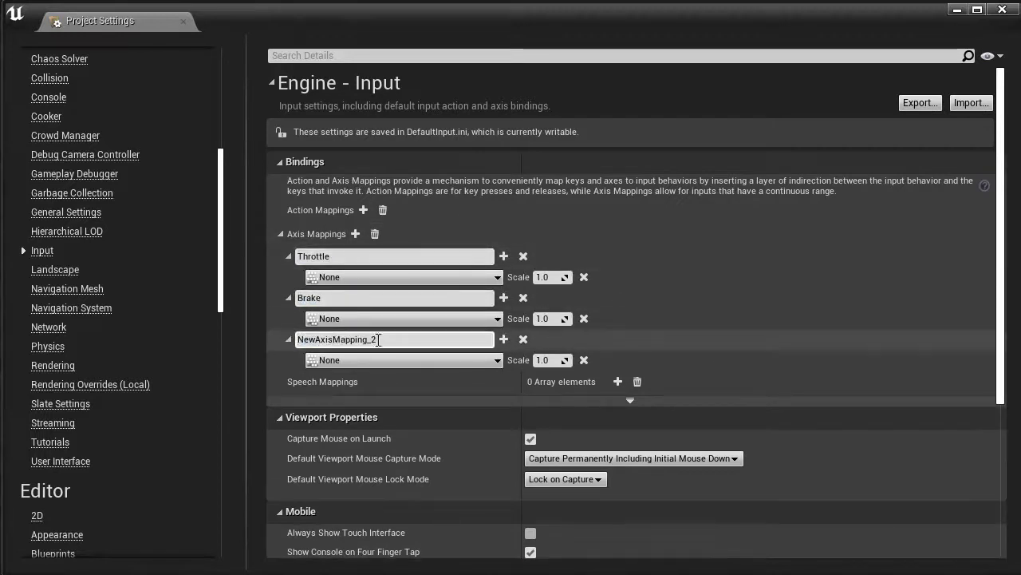
text(Move)
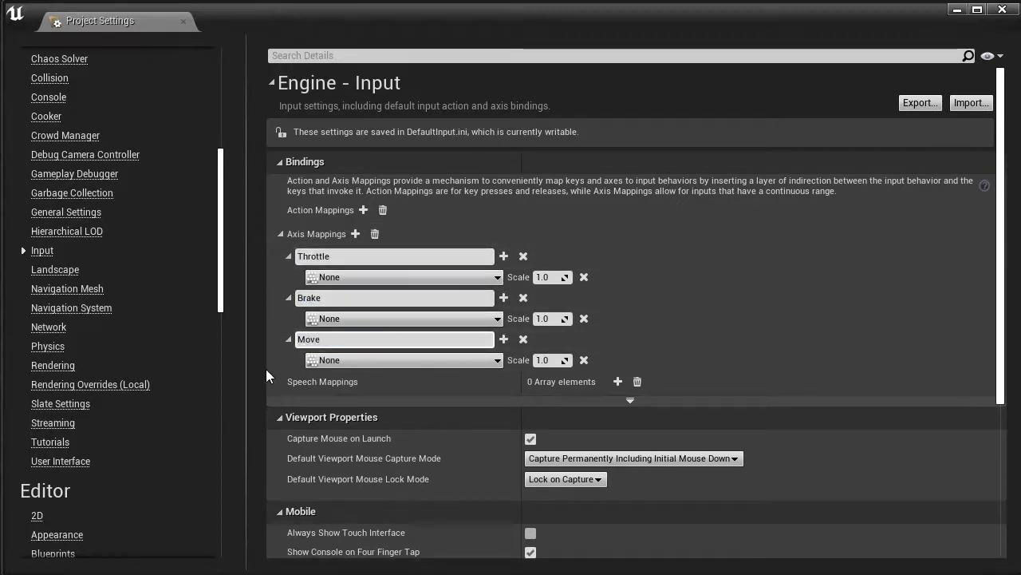
text(Righ)
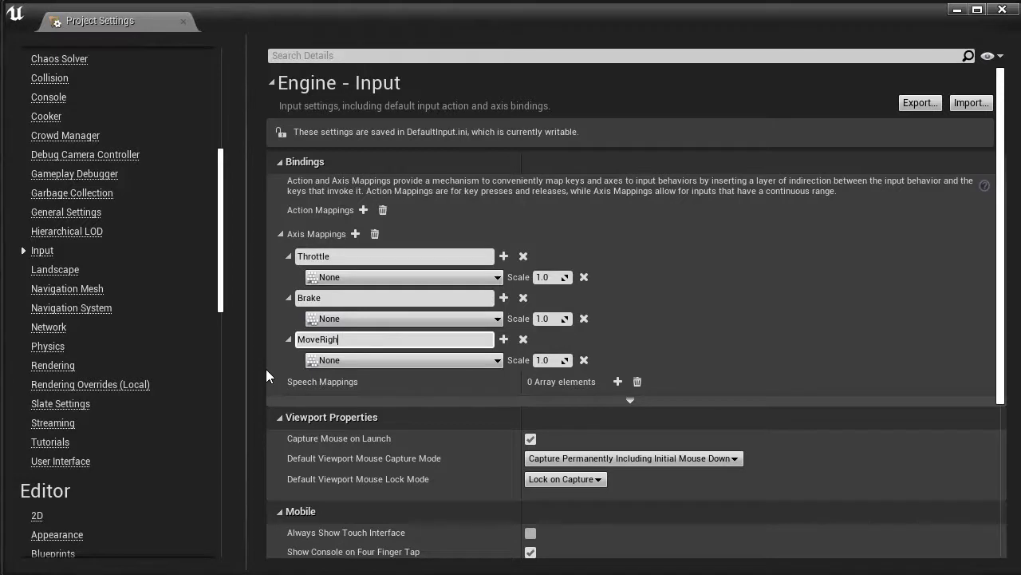
text(t)
Bind the Throttle axis to Gamepad Right Trigger Axis and the Brake axis to Gamepad Left Trigger Axis.
click(424, 278)
text(gamepad)
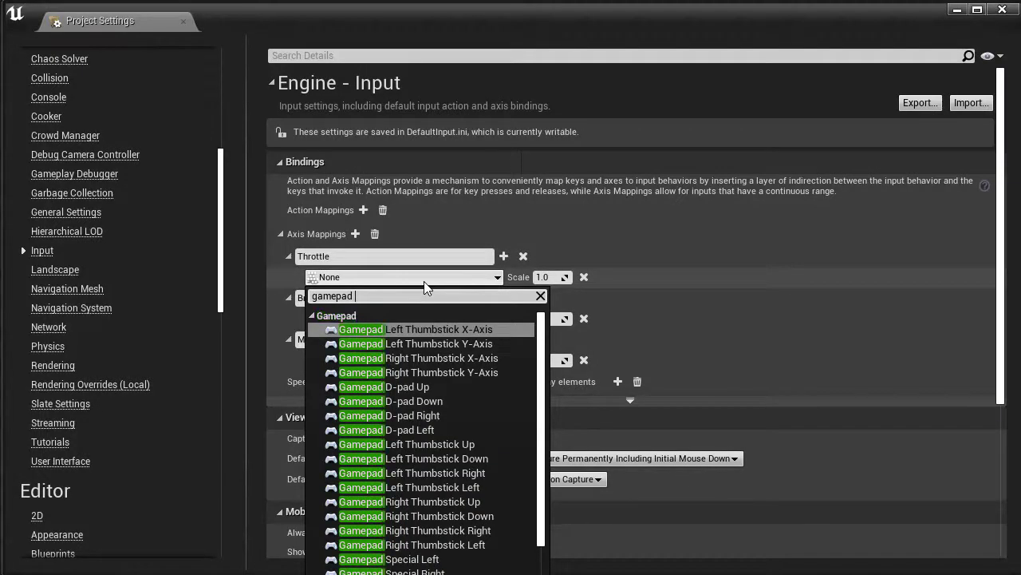
text( right)
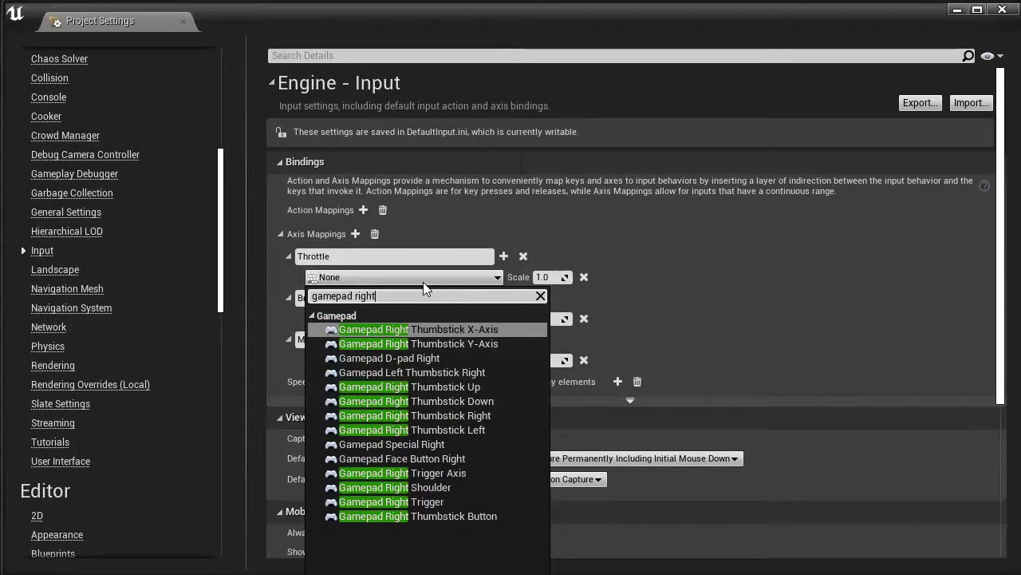
click(407, 473)
click(363, 321)
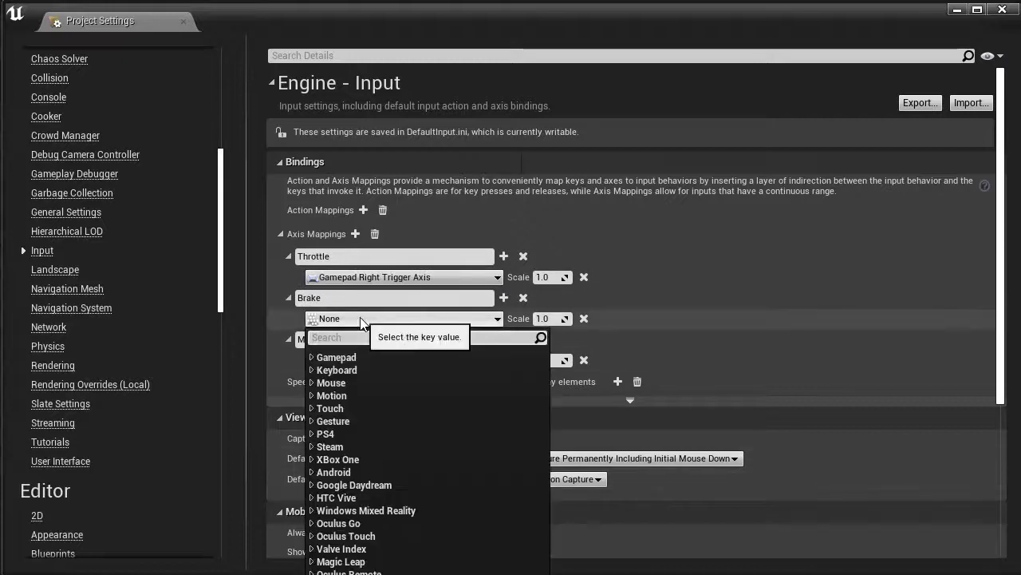
text(gamepad left)
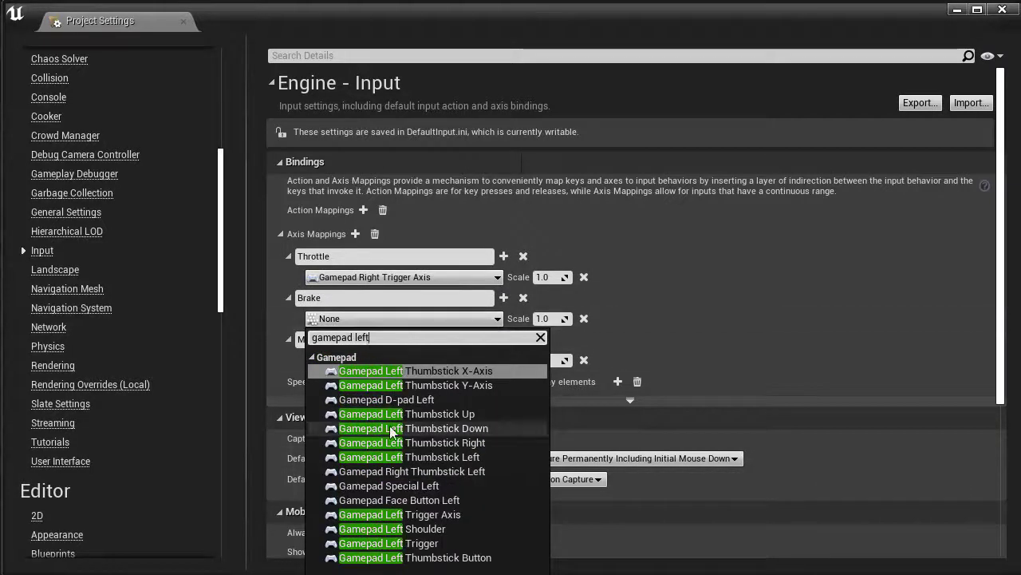
click(395, 514)
Bind the MoveRight axis mapping to Gamepad Left Thumbstick X-Axis.
click(363, 360)
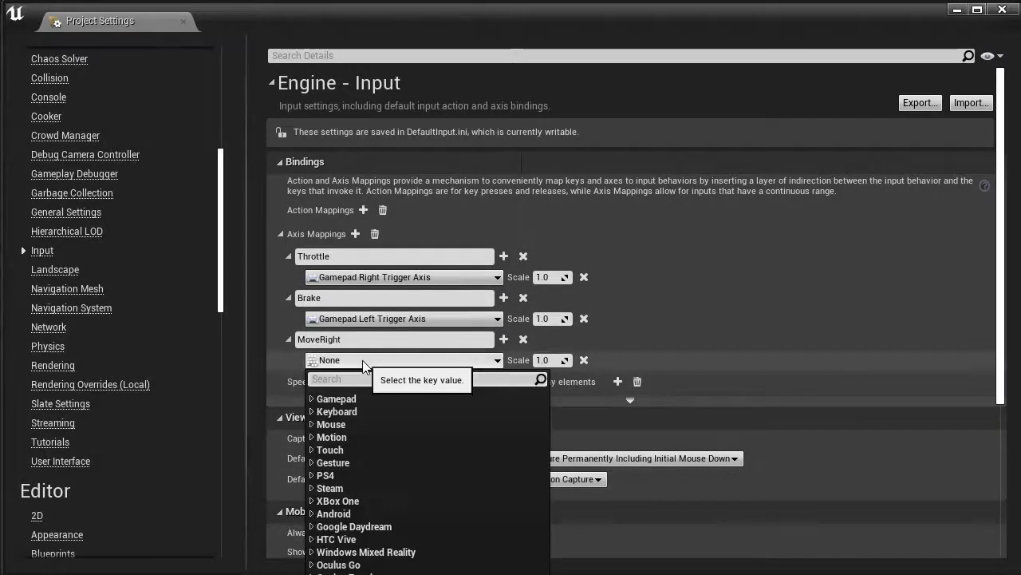
text(gamepad left)
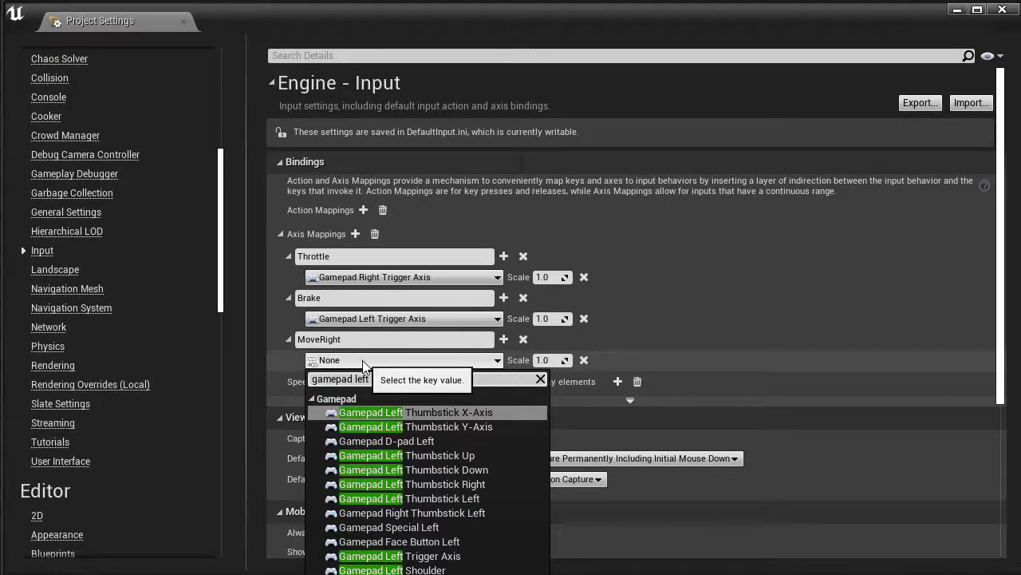
click(379, 410)
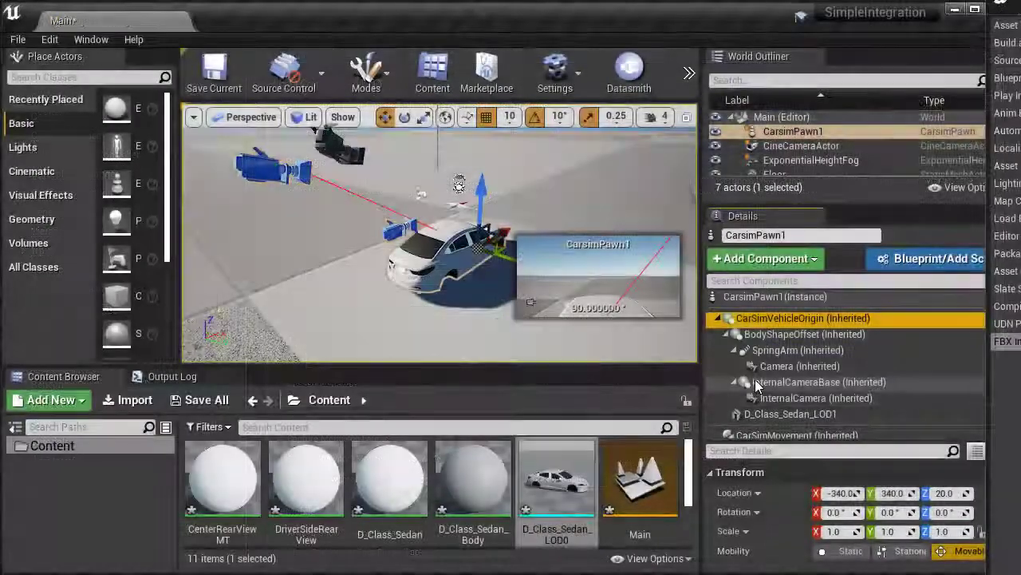
Move CarsimPawn1's InternalCamera behind and above the car, tilted down toward it, and play the level.
click(782, 399)
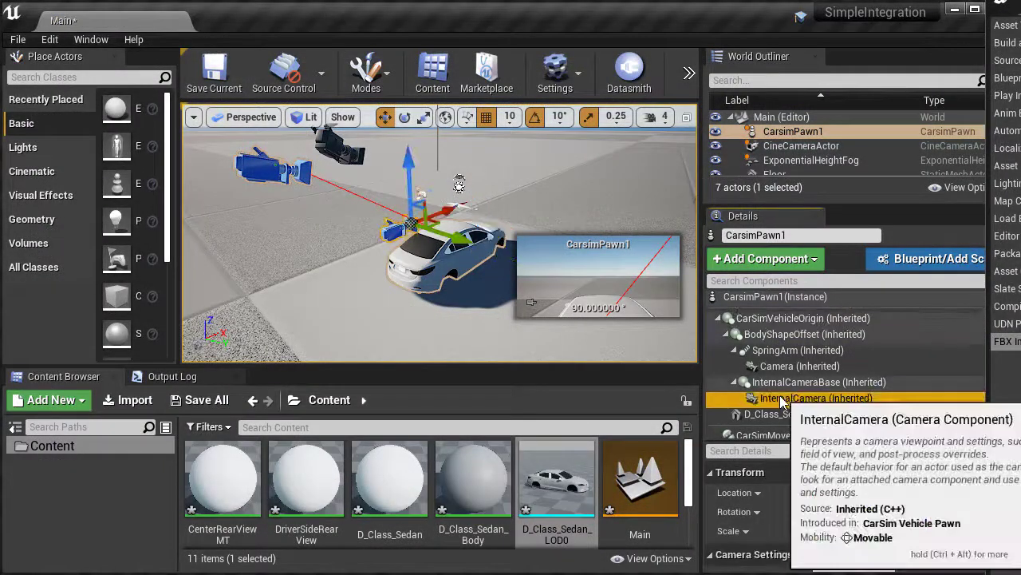
drag(467, 209, 262, 134)
click(689, 73)
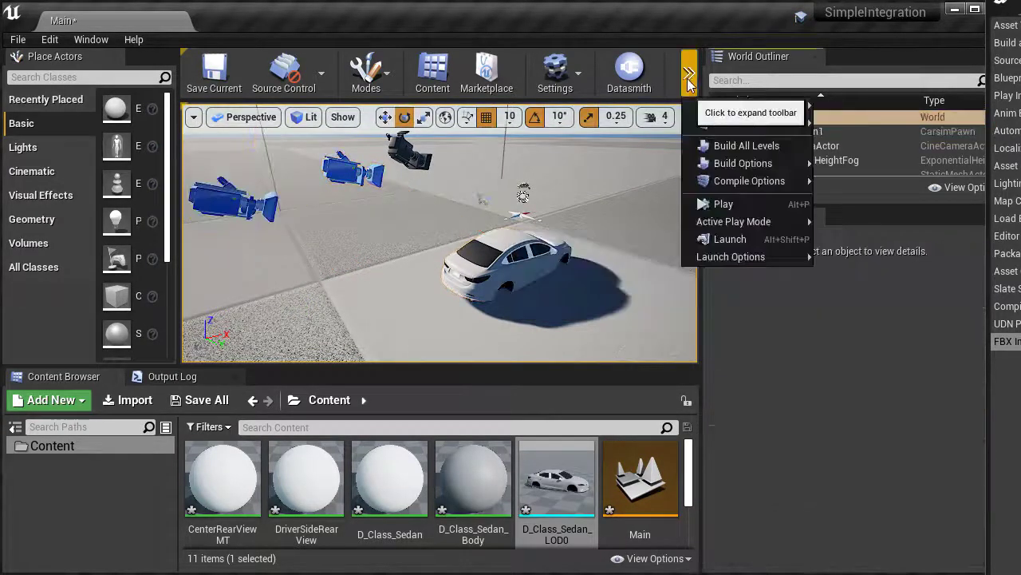
click(725, 200)
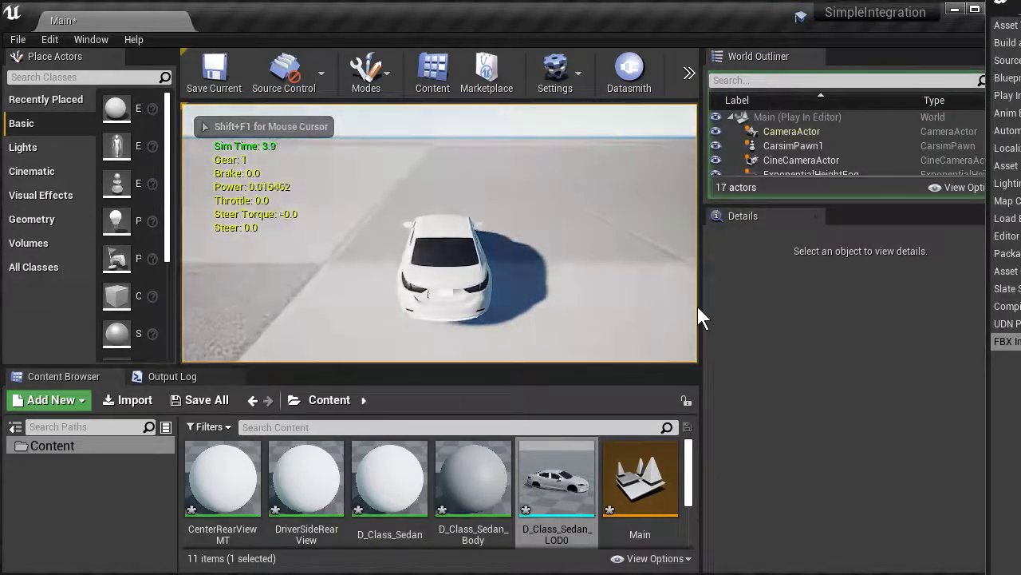